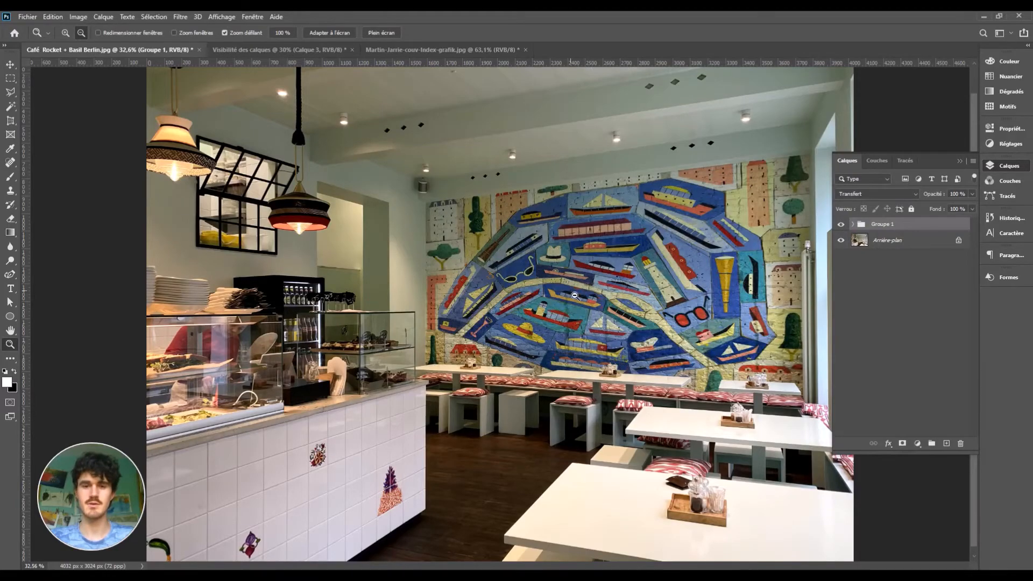
Compare the café wall up close with and without the mural group Groupe 1
left_click_drag(574, 296, 632, 282)
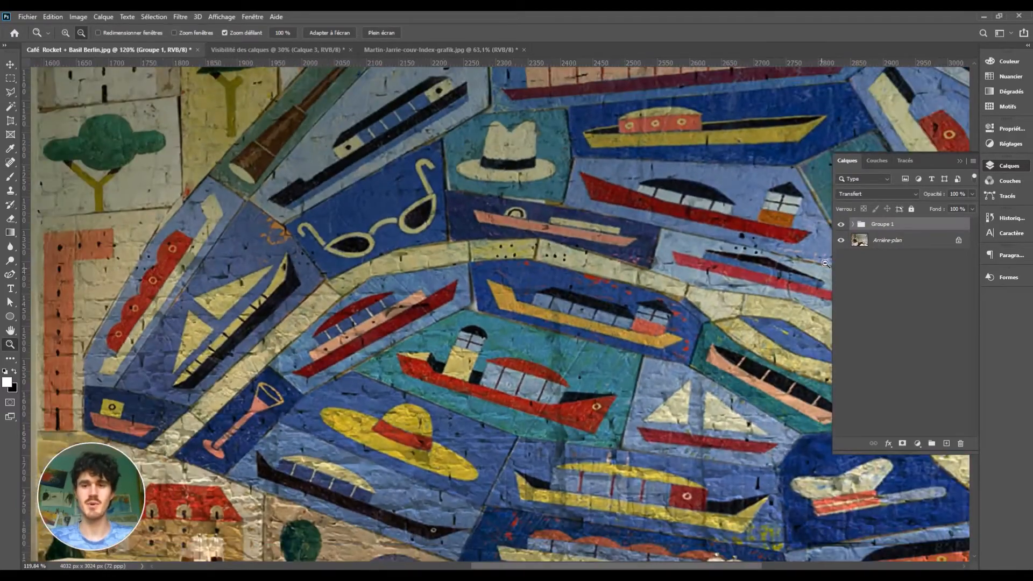
left_click(841, 224)
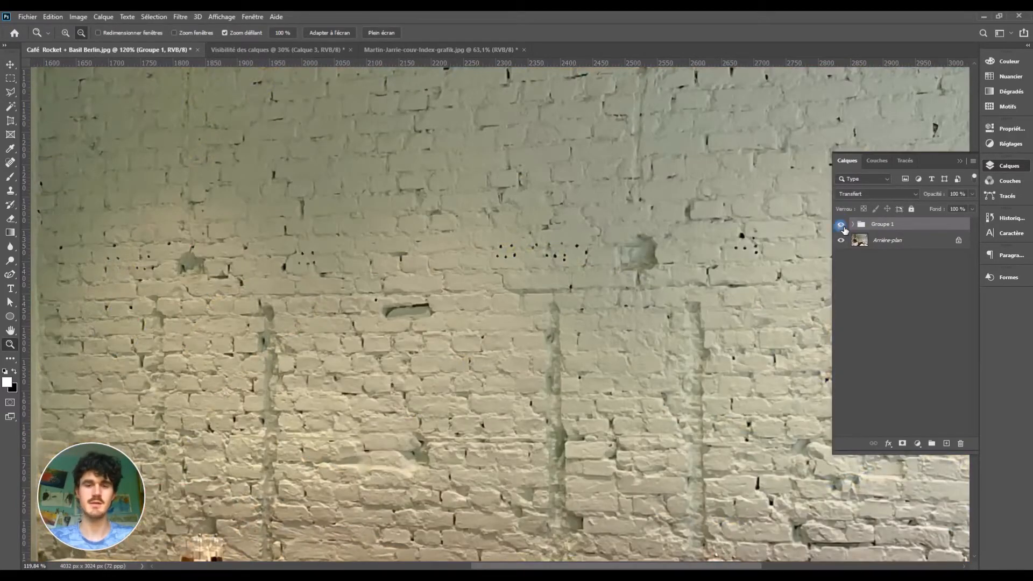
left_click(841, 223)
key("ctrl+0")
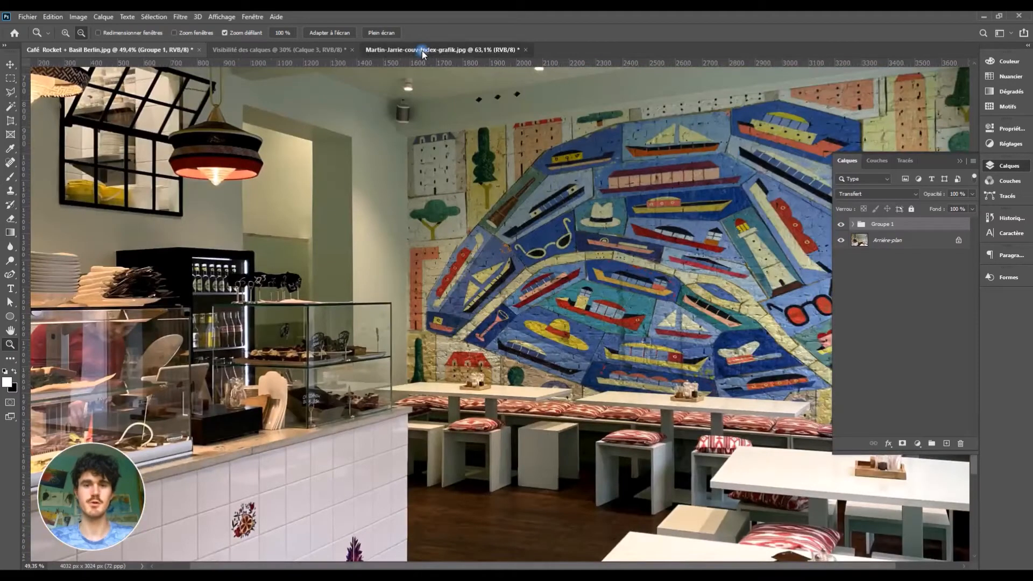
Examine the source illustration and the plain café photo in their own documents, then return to the finished mural composite
left_click(422, 51)
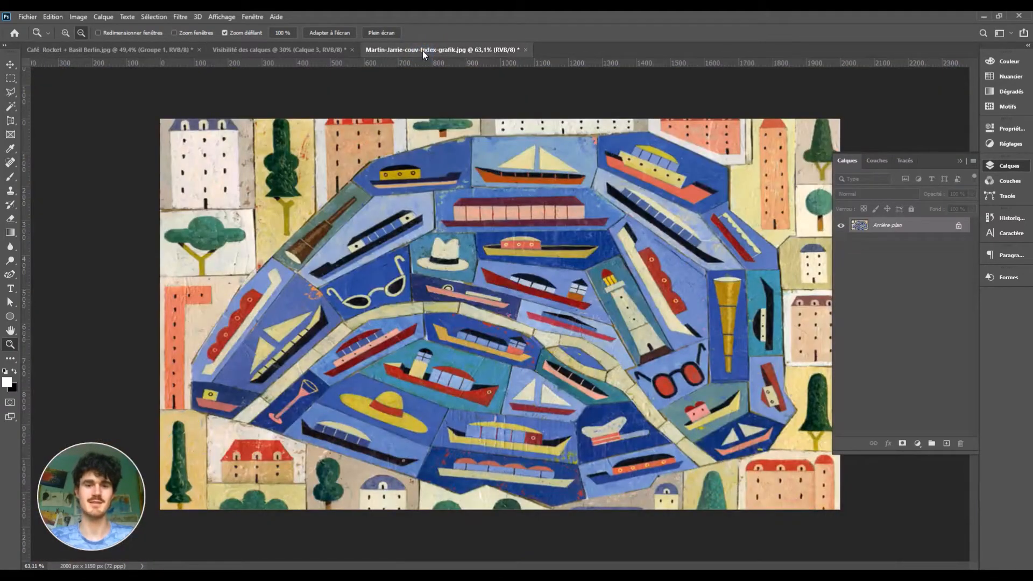
left_click(262, 50)
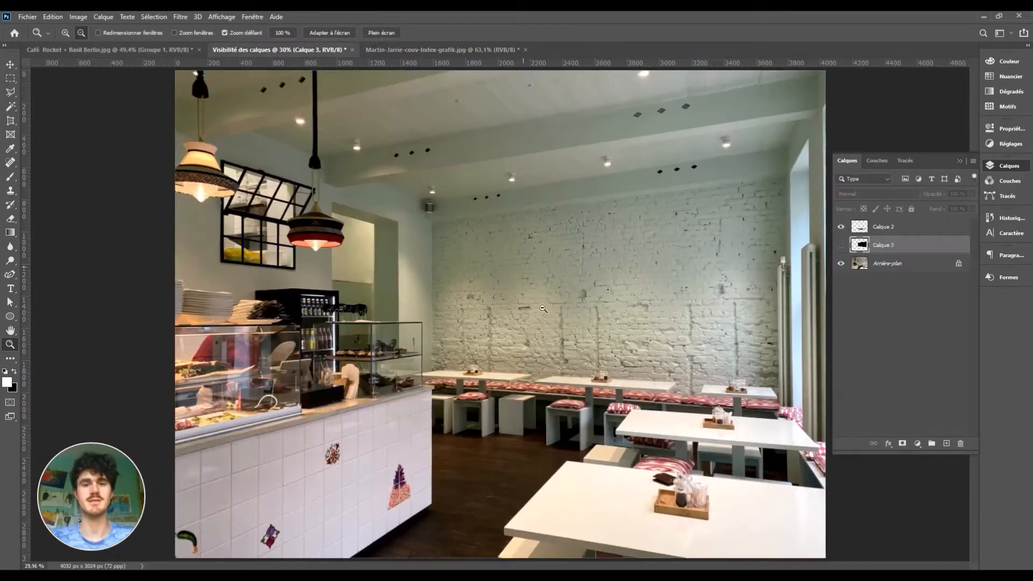
left_click_drag(628, 274, 405, 293)
left_click_drag(484, 297, 572, 298)
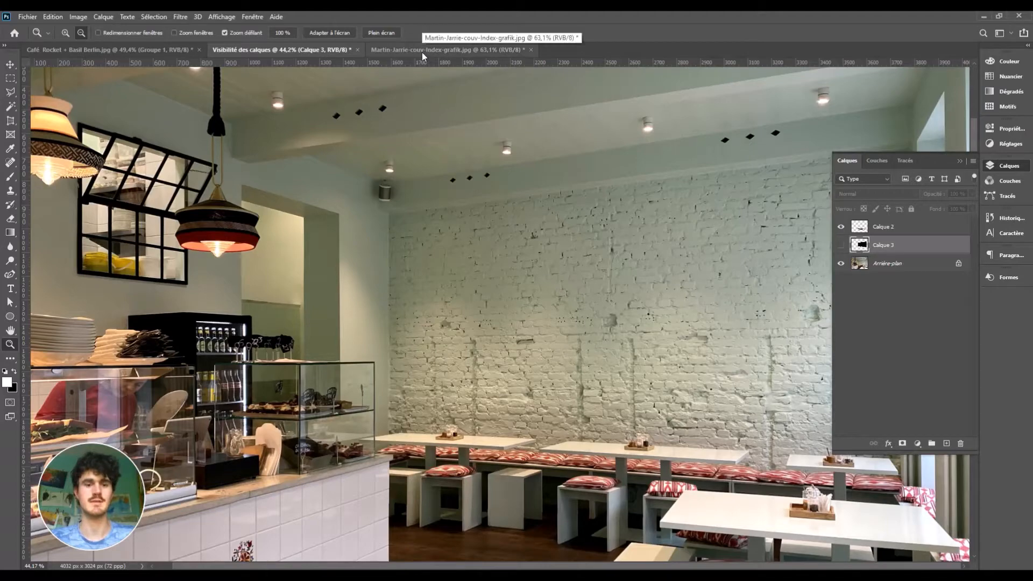
left_click(170, 51)
left_click(630, 231)
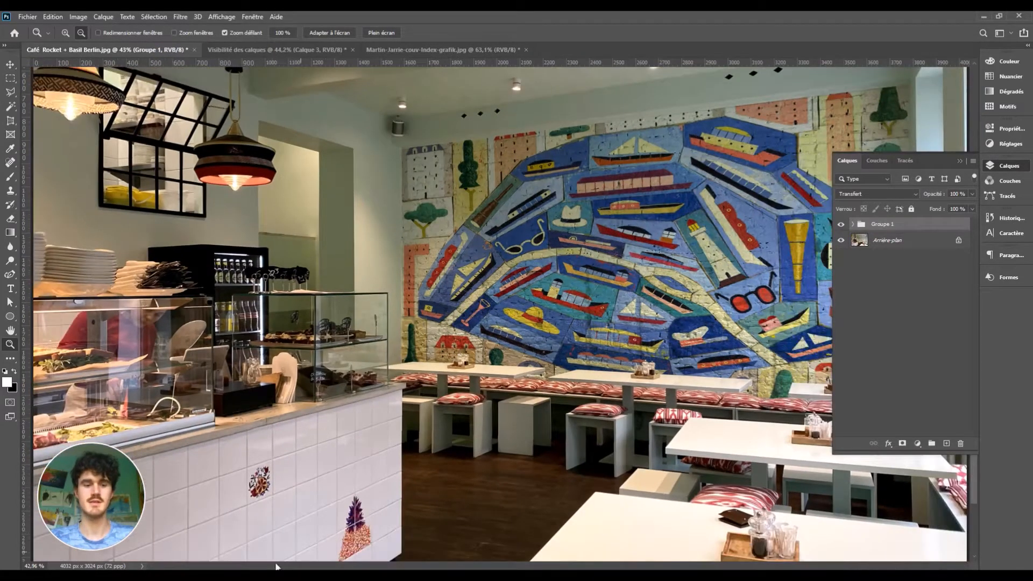
Switch to the browser and review the example mockups for t-shirts, a magazine and a business card
left_click(172, 528)
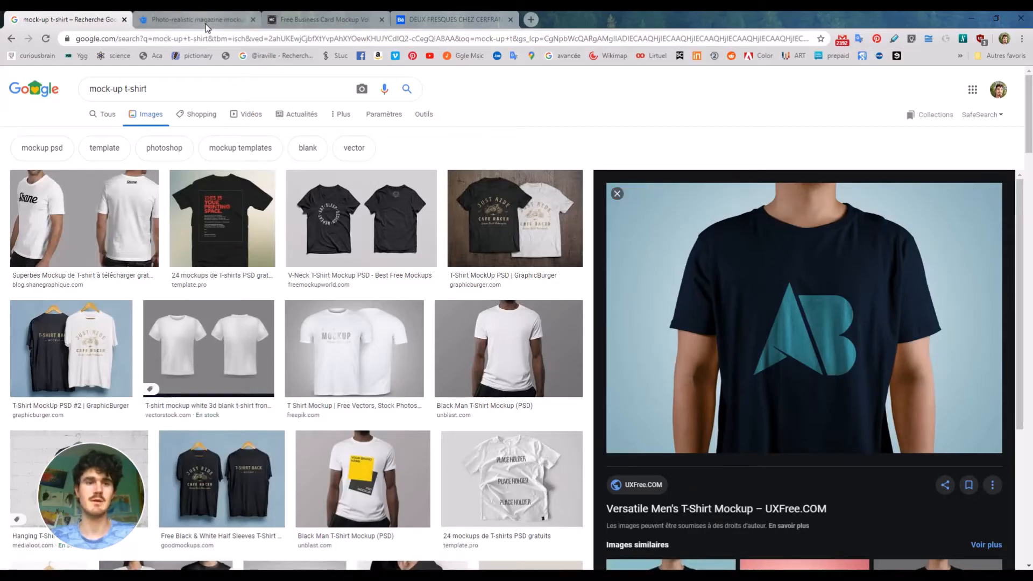
left_click(206, 22)
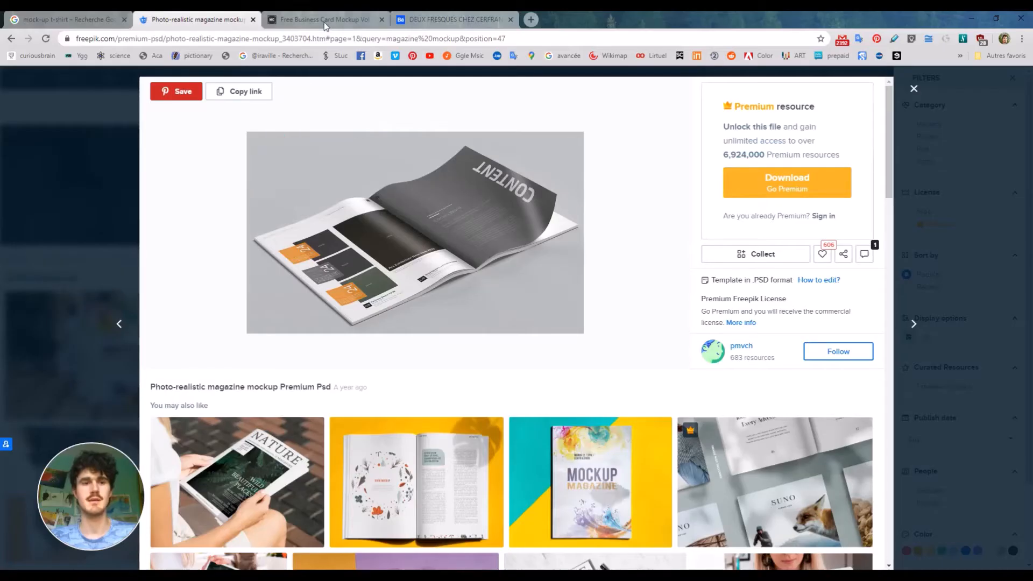
left_click(324, 22)
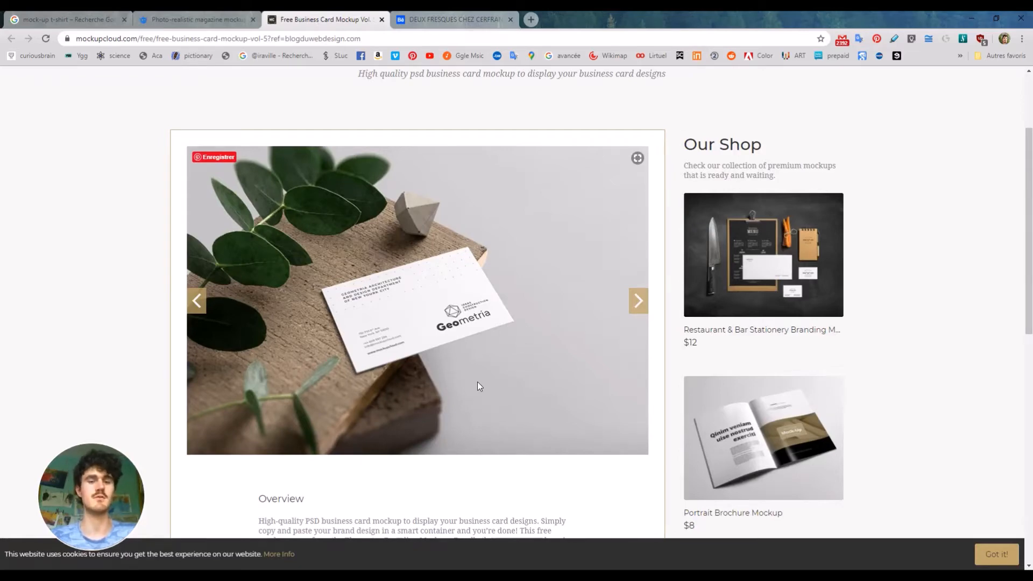
Review the Behance fresco project from the design drawing to the painted office wall, then return to Photoshop
left_click(456, 22)
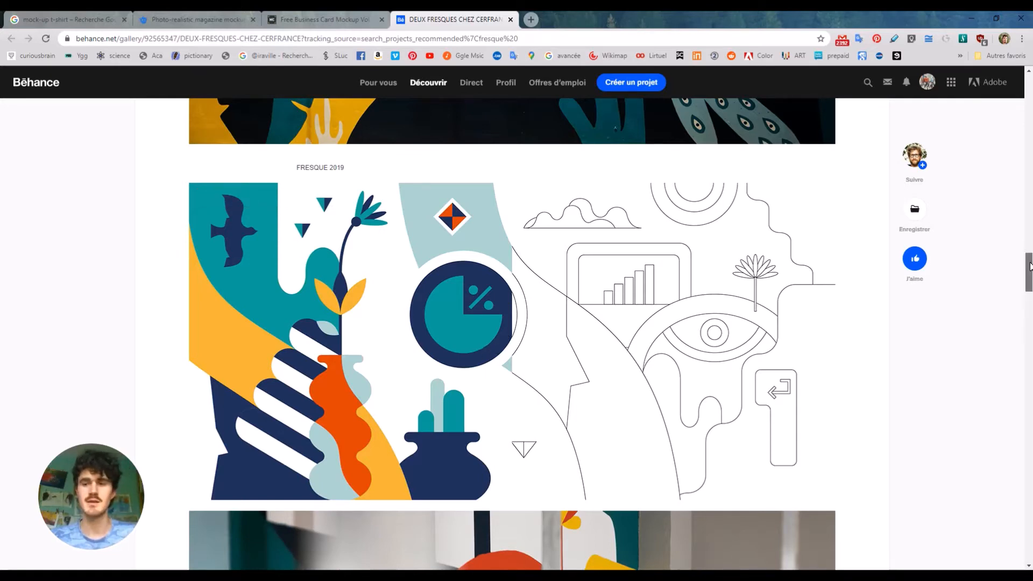
left_click_drag(1029, 266, 1029, 268)
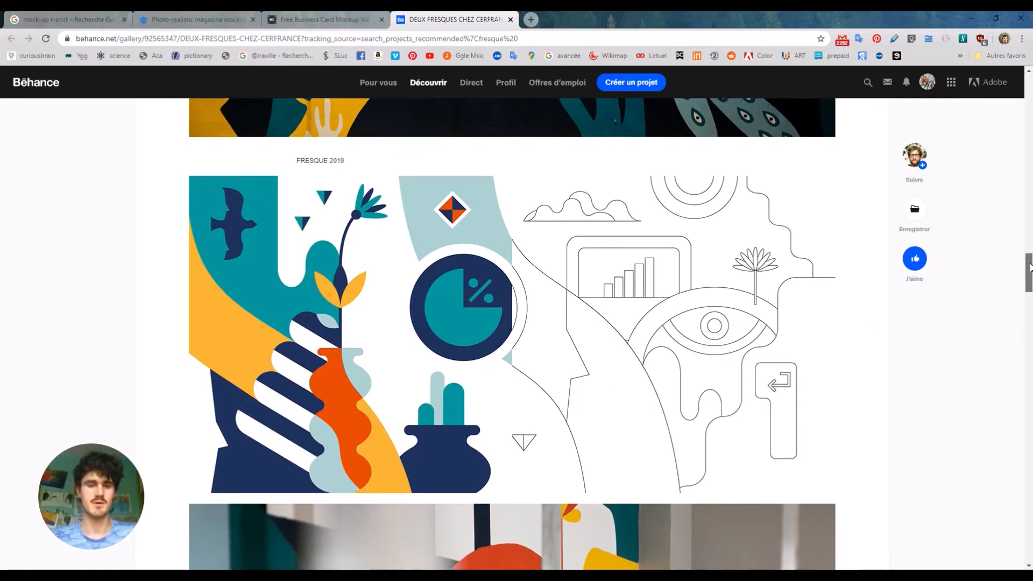
left_click_drag(1029, 266, 1029, 295)
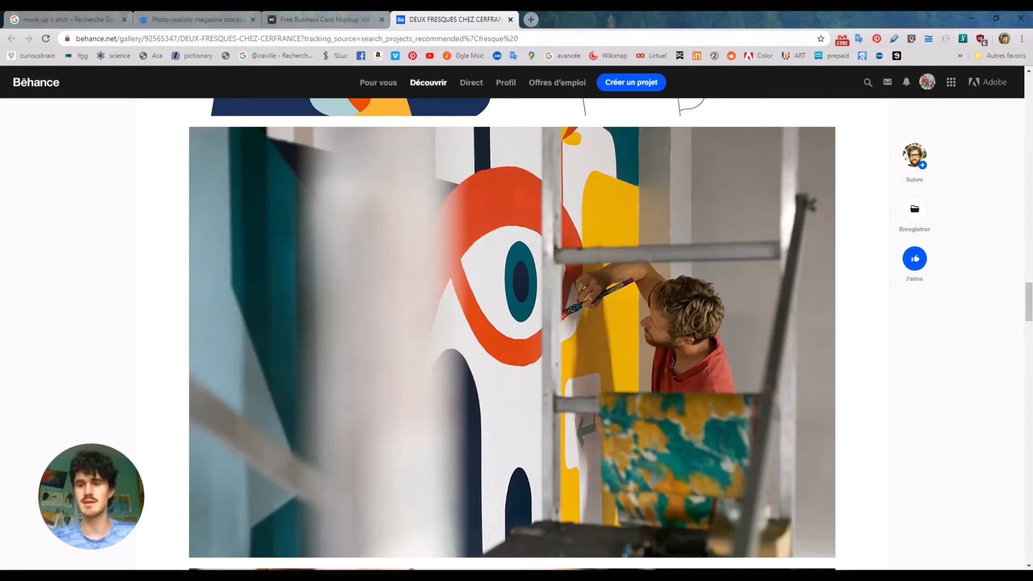
left_click_drag(1027, 294, 1017, 406)
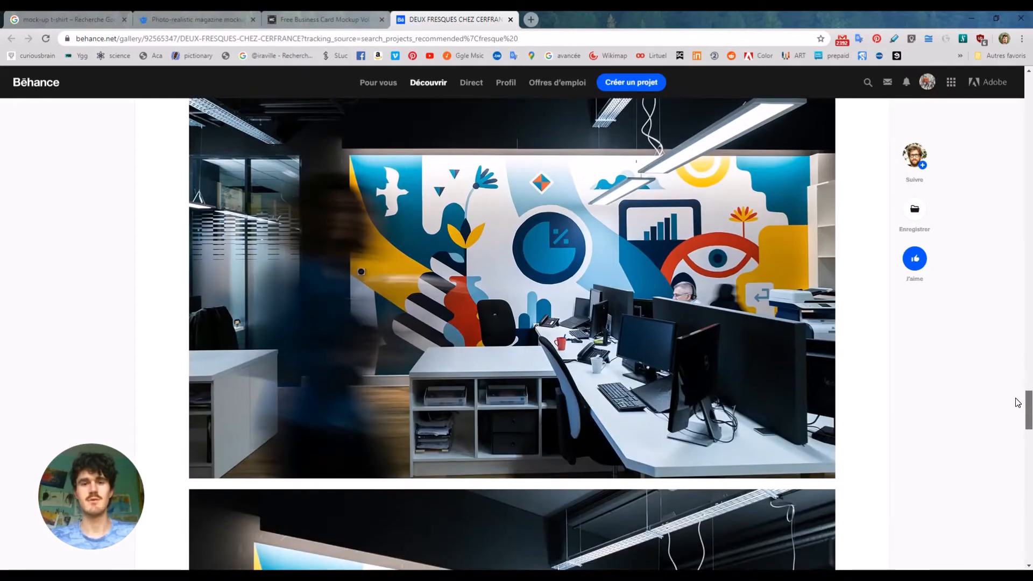
scroll(929, 323, "up", 9)
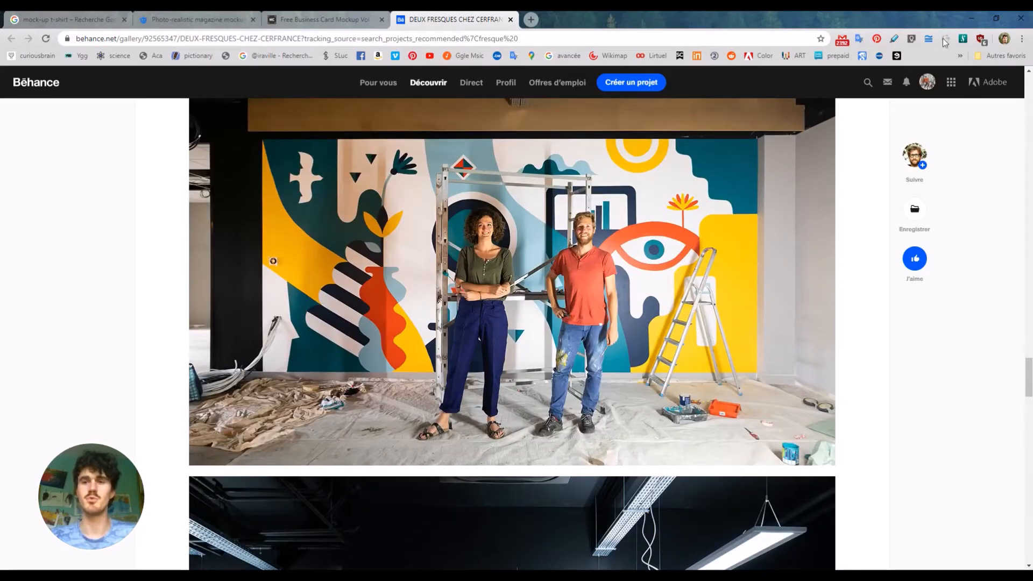
left_click(970, 18)
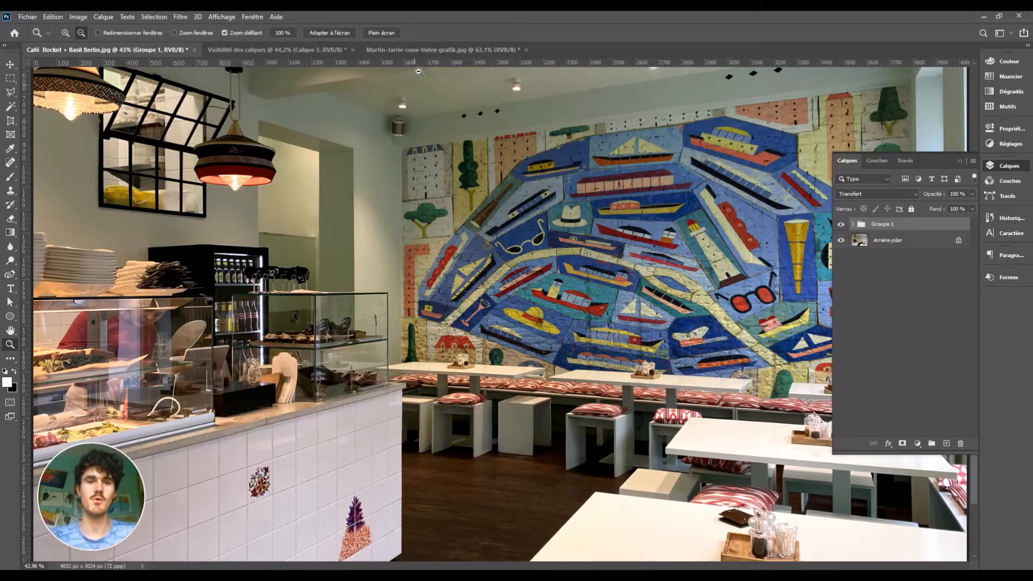
In the scanned illustration Sans titre-1, whiten the paper around the artwork using Levels with the white input at 218
left_click(297, 49)
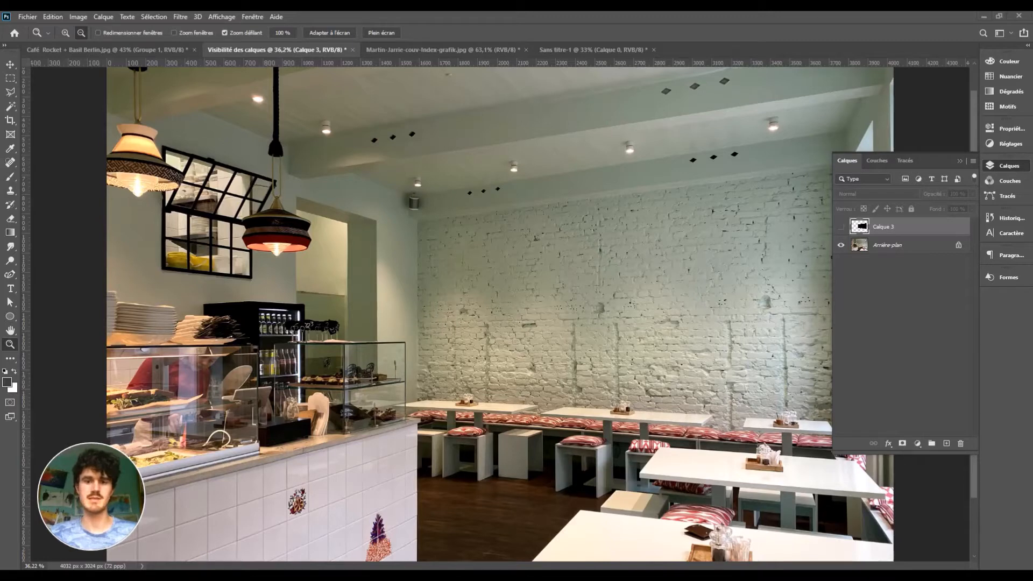
left_click(572, 50)
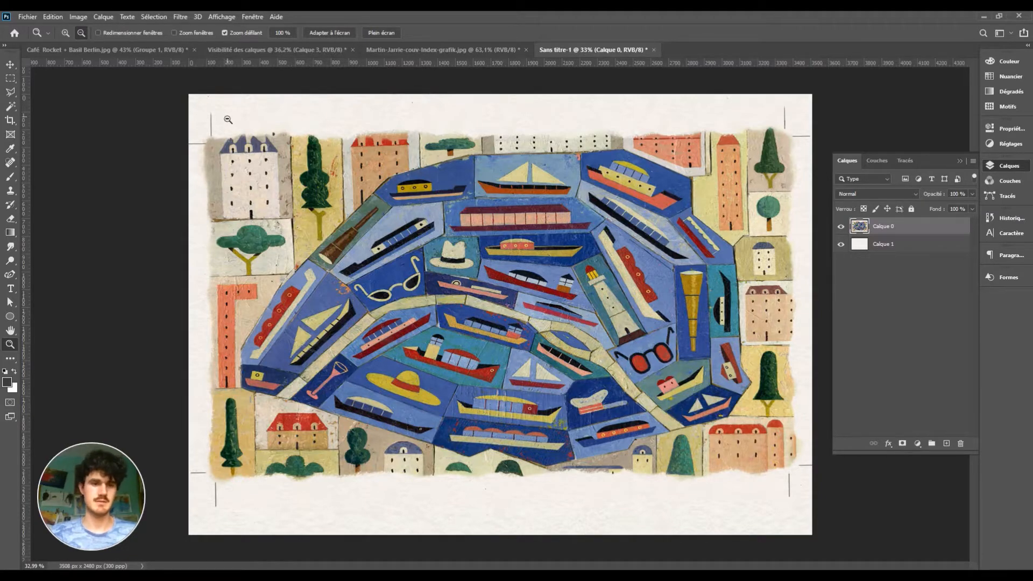
left_click_drag(214, 119, 279, 132)
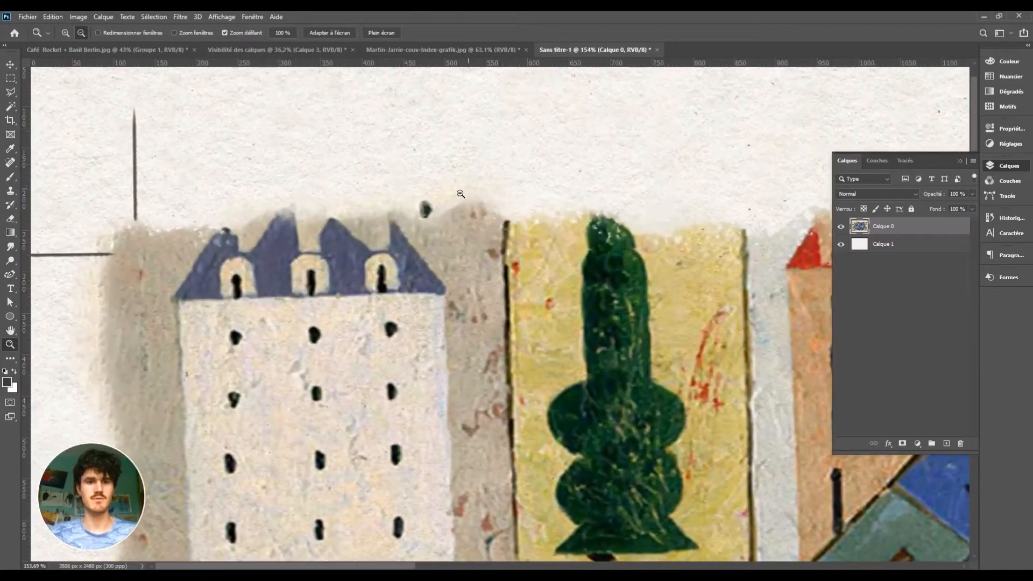
left_click_drag(427, 179, 384, 190)
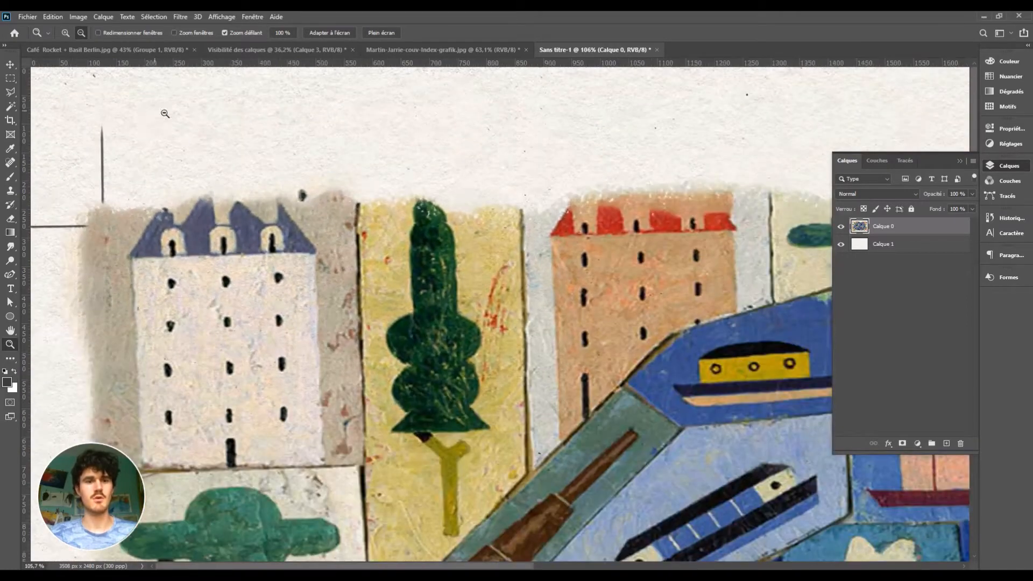
left_click(78, 17)
mouse_move(108, 44)
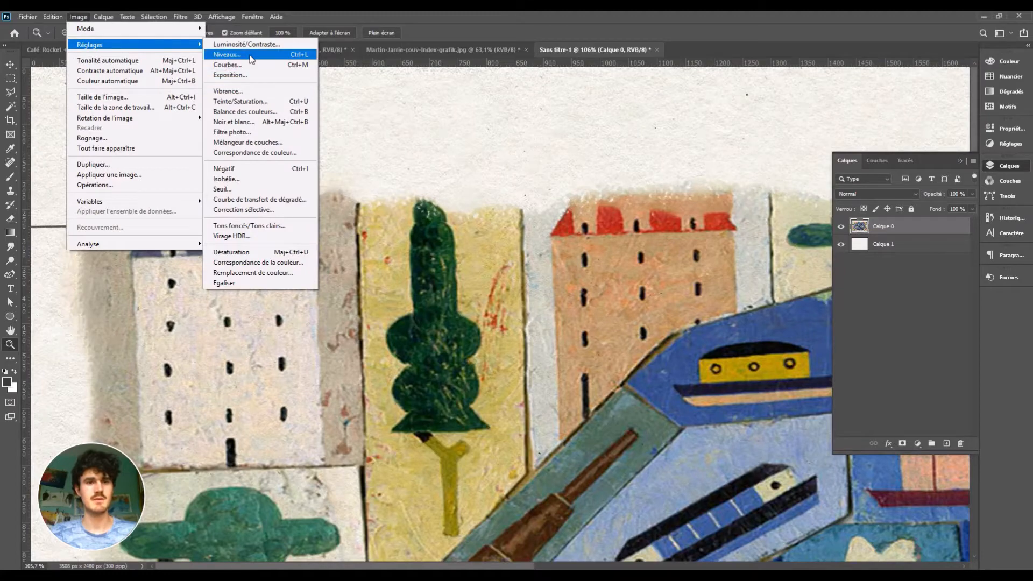
left_click(251, 56)
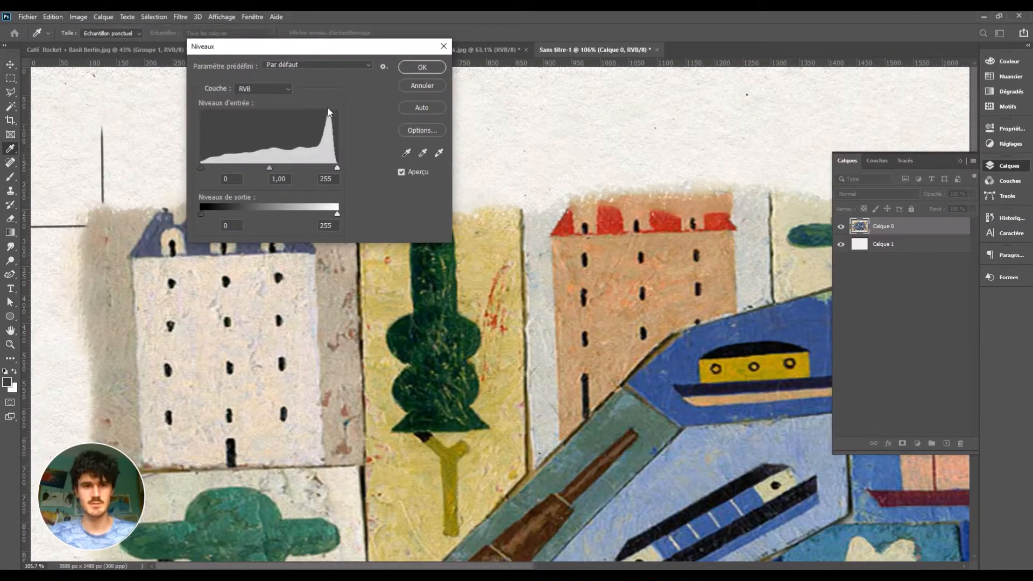
left_click_drag(338, 168, 335, 168)
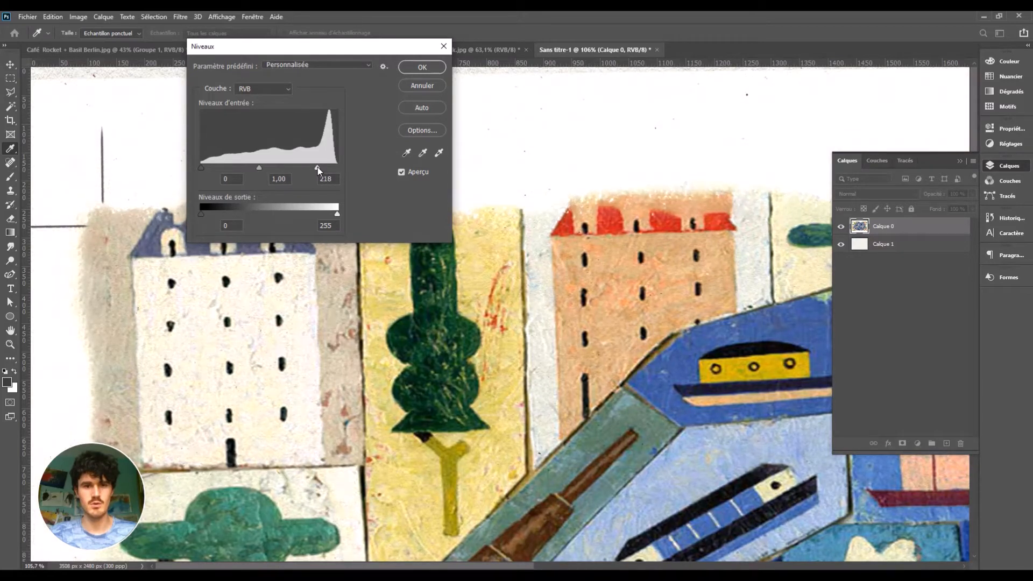
left_click(418, 68)
Crop the illustration to the painted area, rotating it slightly to straighten it and excluding the ragged edges and crop marks
left_click_drag(498, 230, 456, 218)
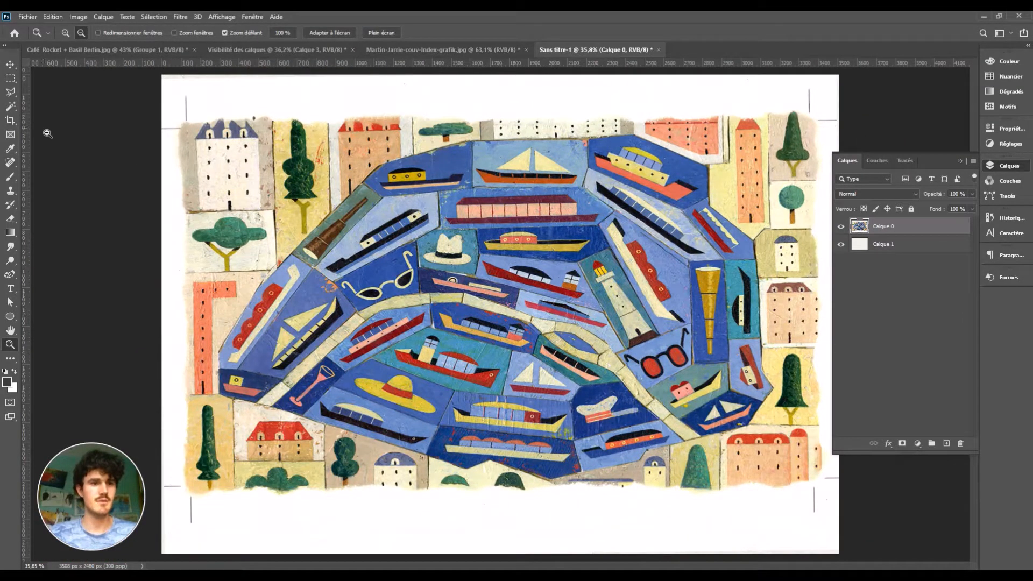
left_click(13, 125)
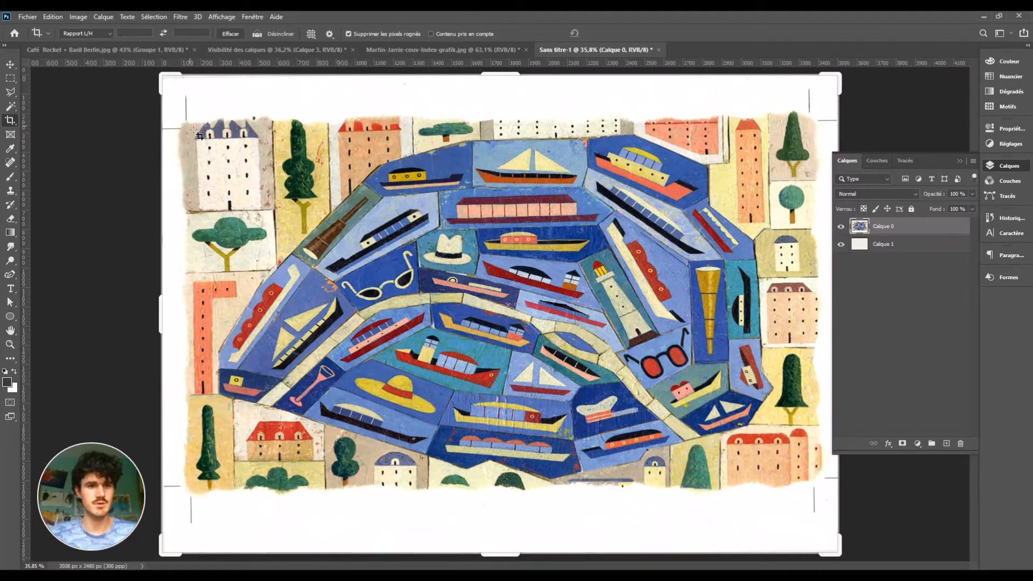
left_click_drag(198, 135, 814, 486)
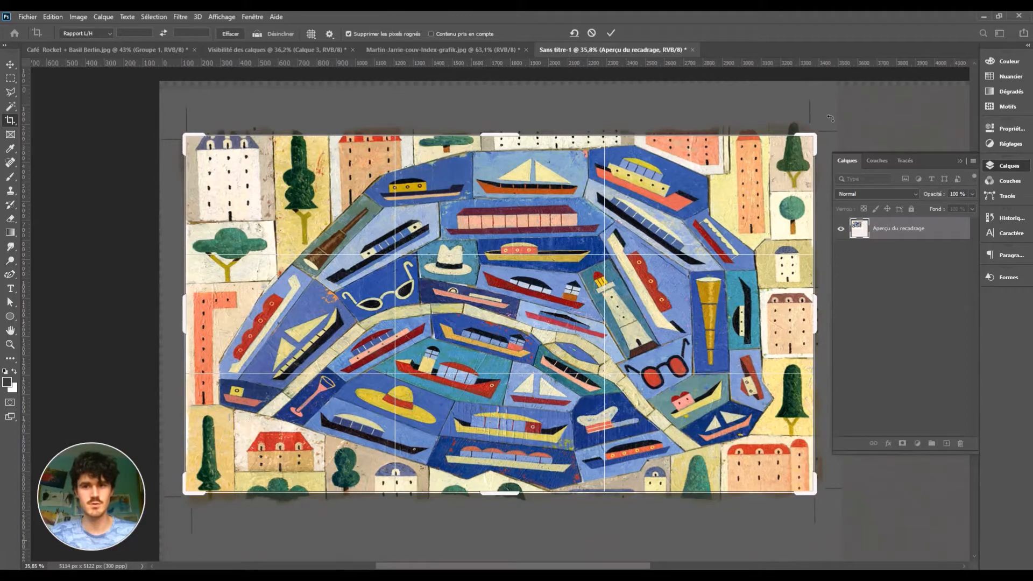
left_click_drag(830, 118, 837, 120)
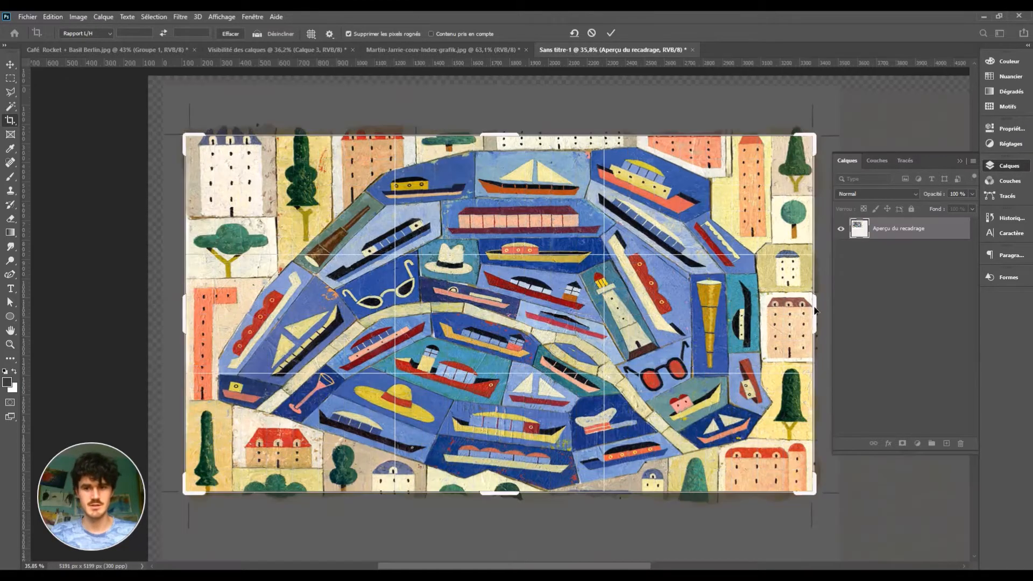
left_click_drag(819, 311, 820, 313)
left_click_drag(187, 308, 191, 311)
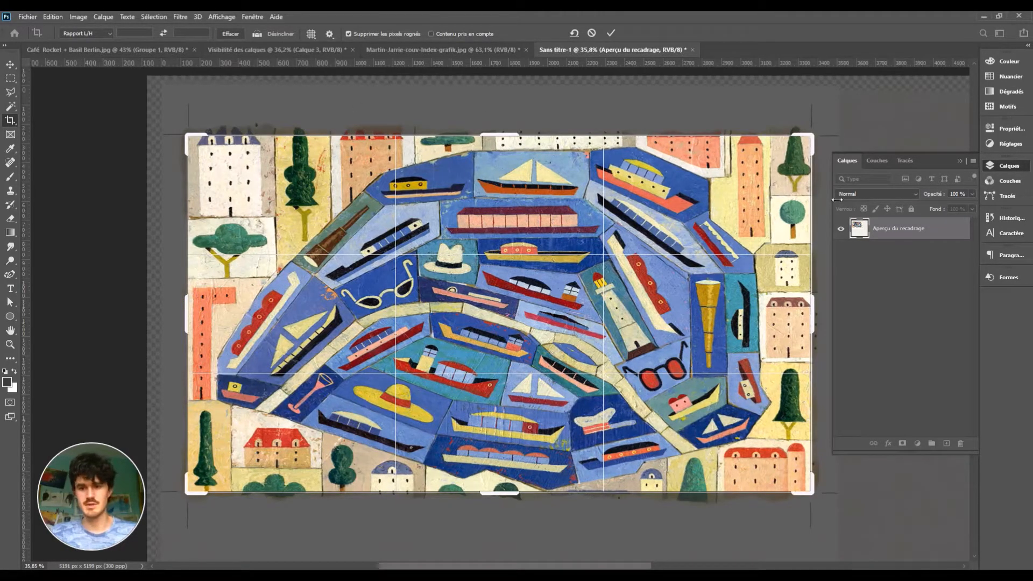
key("Return")
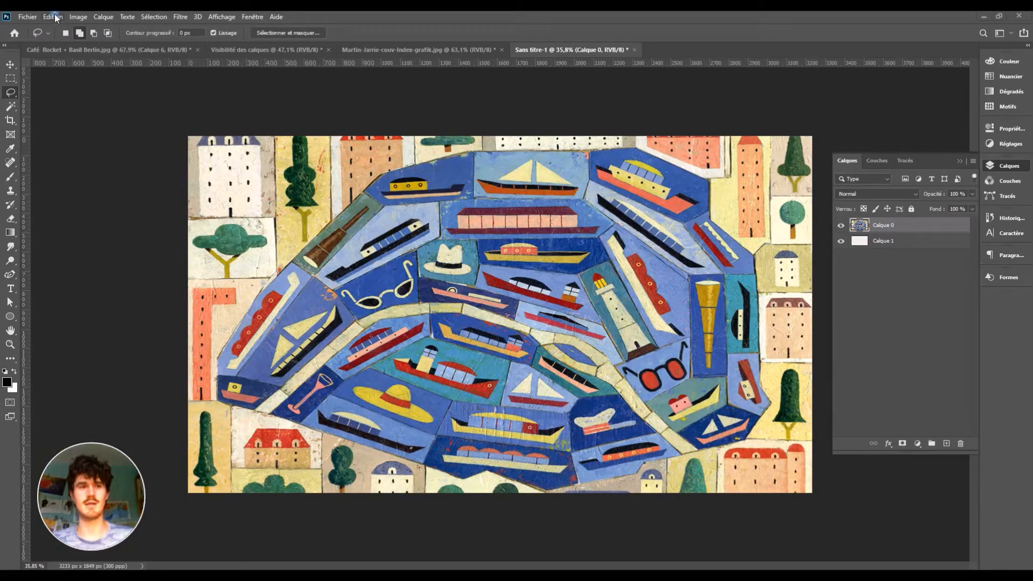
Copy the cropped illustration and paste it as a new layer into the café photo document Visibilité des calques
left_click(55, 17)
left_click(70, 92)
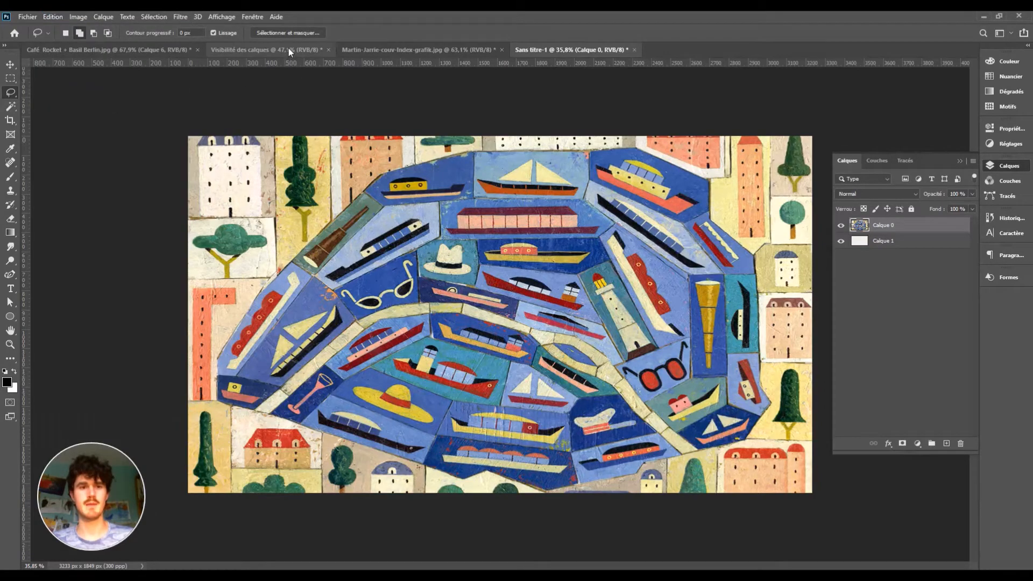
left_click(289, 48)
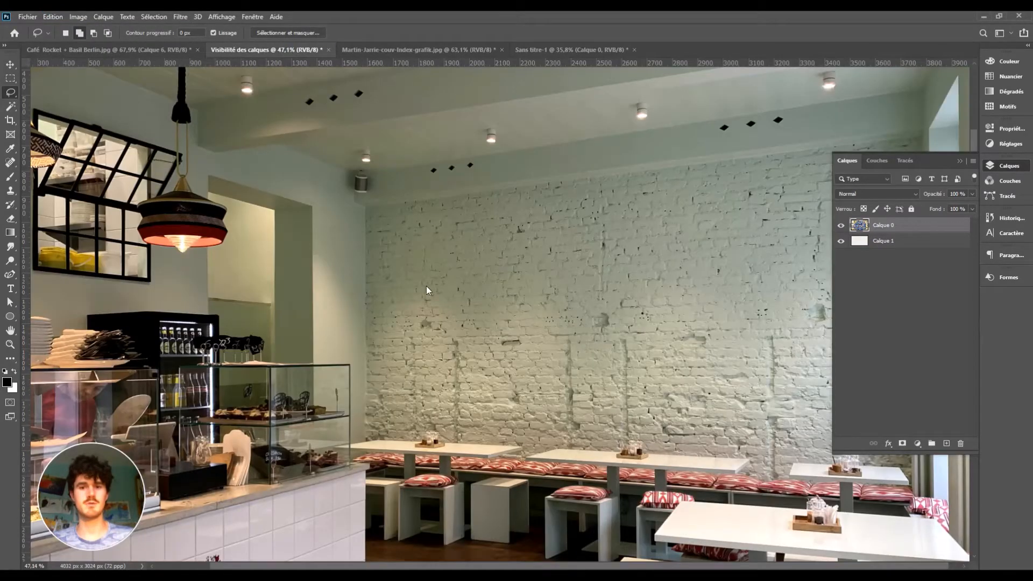
left_click(52, 17)
left_click(70, 106)
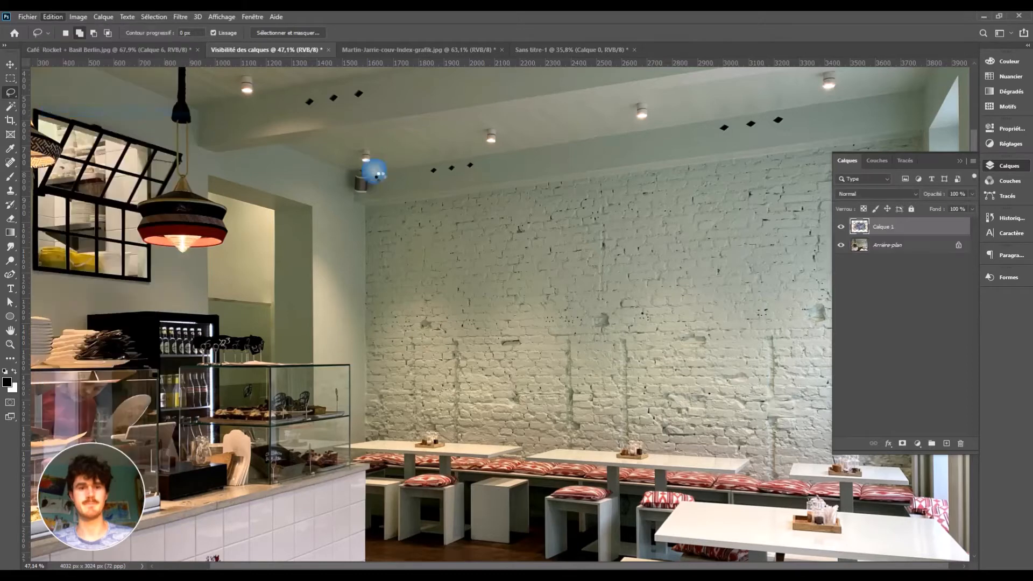
Scale the pasted illustration proportionally to 68.09% and position it over the brick wall
left_click(10, 64)
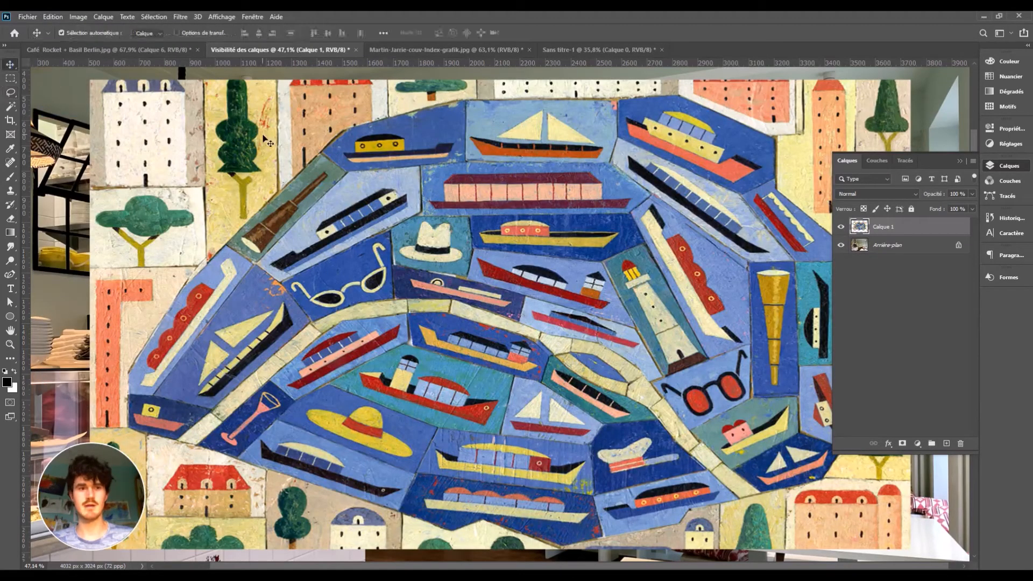
left_click_drag(211, 130, 276, 200)
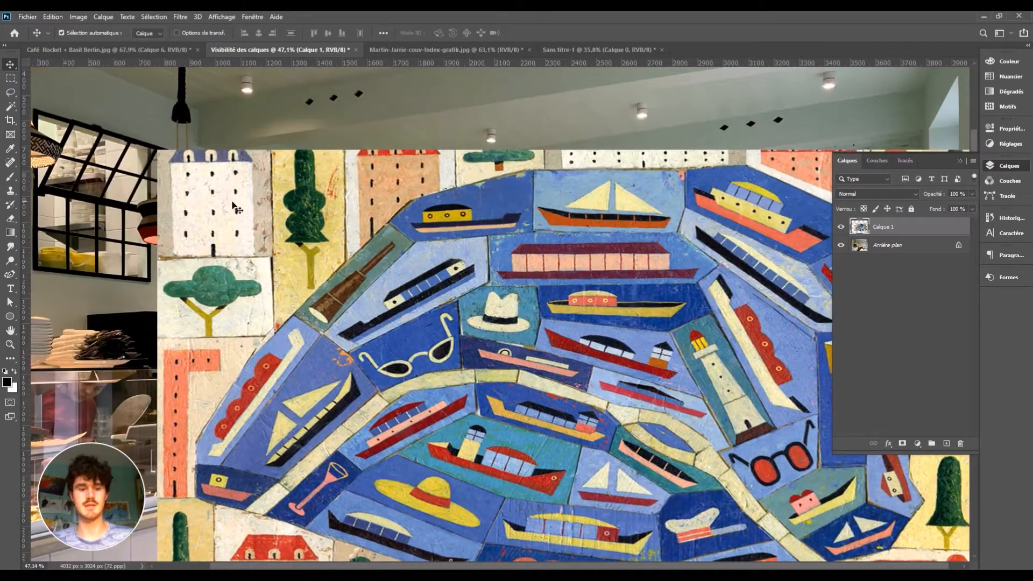
key("ctrl+t")
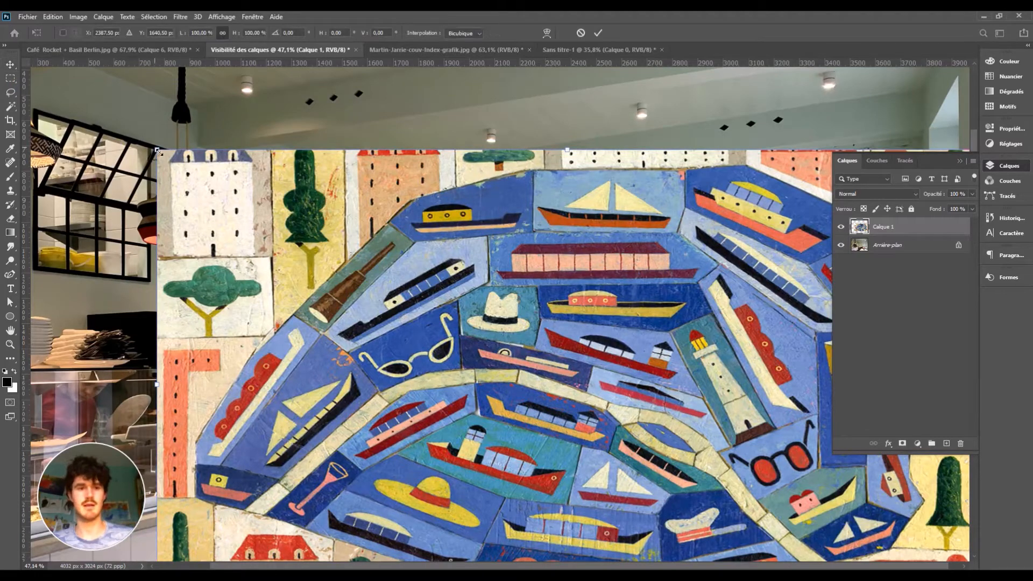
left_click_drag(158, 150, 527, 395)
left_click_drag(675, 429, 492, 260)
left_click_drag(795, 198, 938, 154)
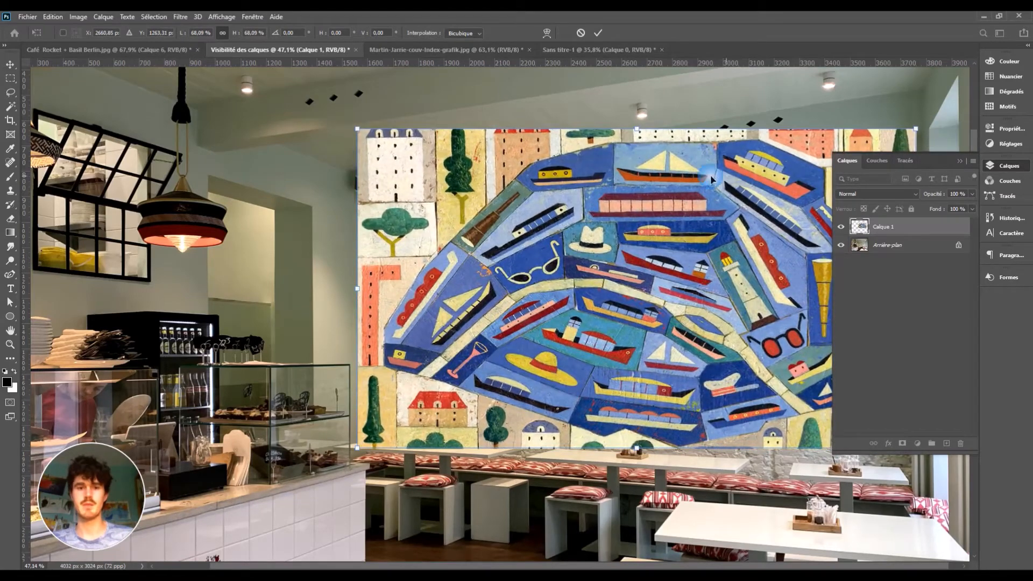
left_click_drag(692, 175, 698, 176)
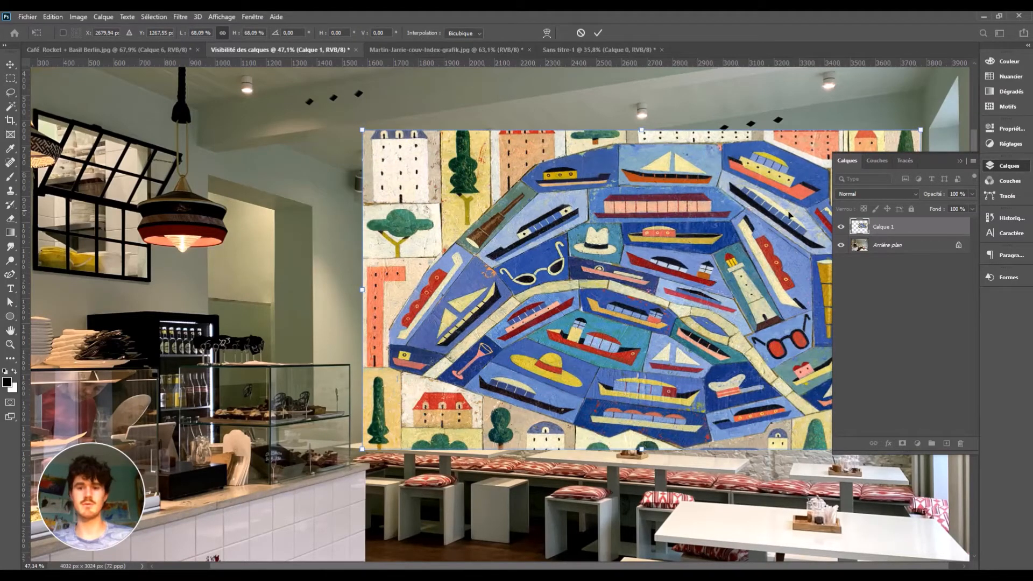
Skew the illustration's four corners to fit the brick wall's perspective, from the ceiling line down to the bench, and apply the transformation
left_click(961, 161)
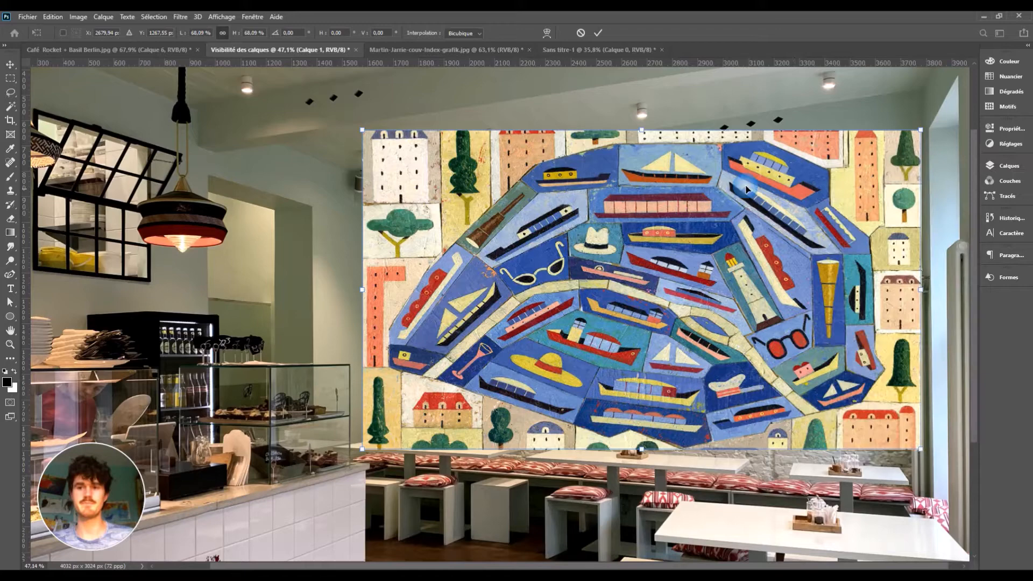
left_click(52, 17)
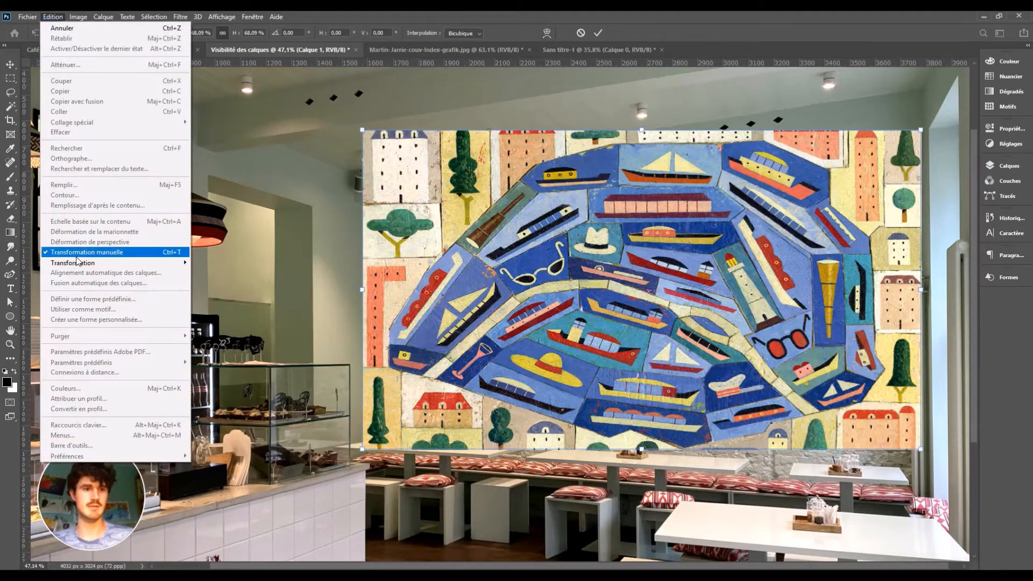
mouse_move(178, 263)
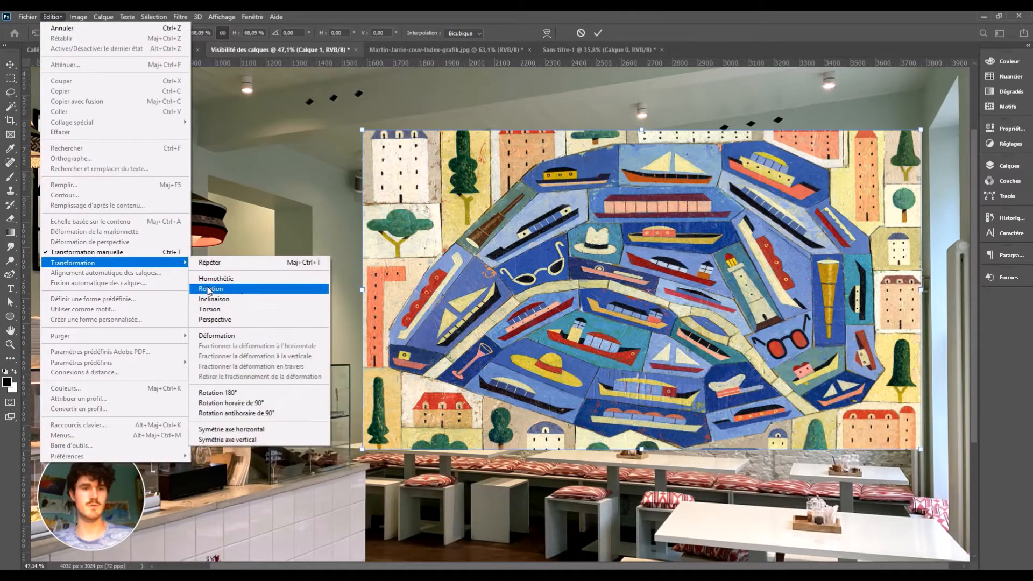
left_click(230, 302)
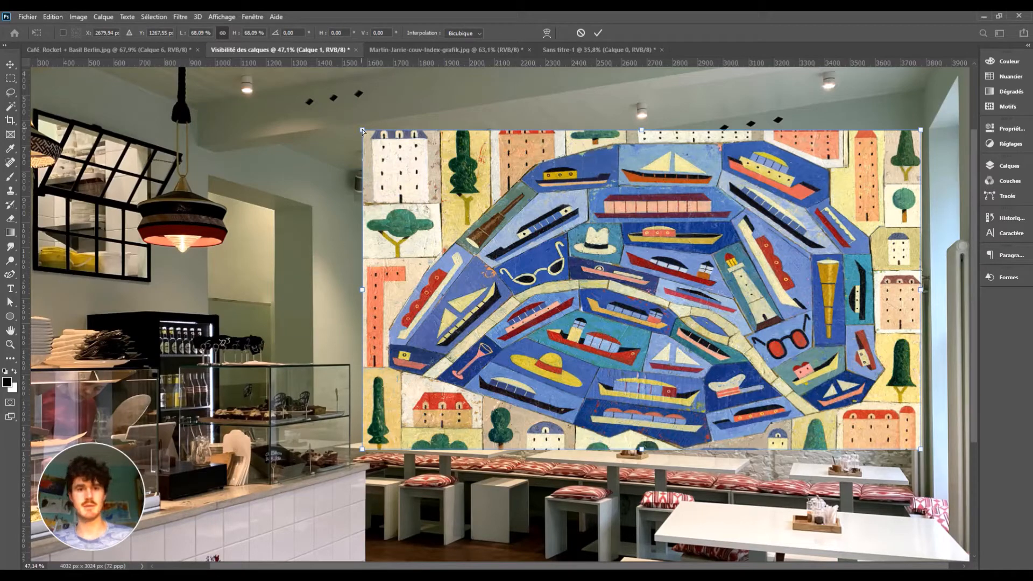
left_click_drag(363, 153, 363, 215)
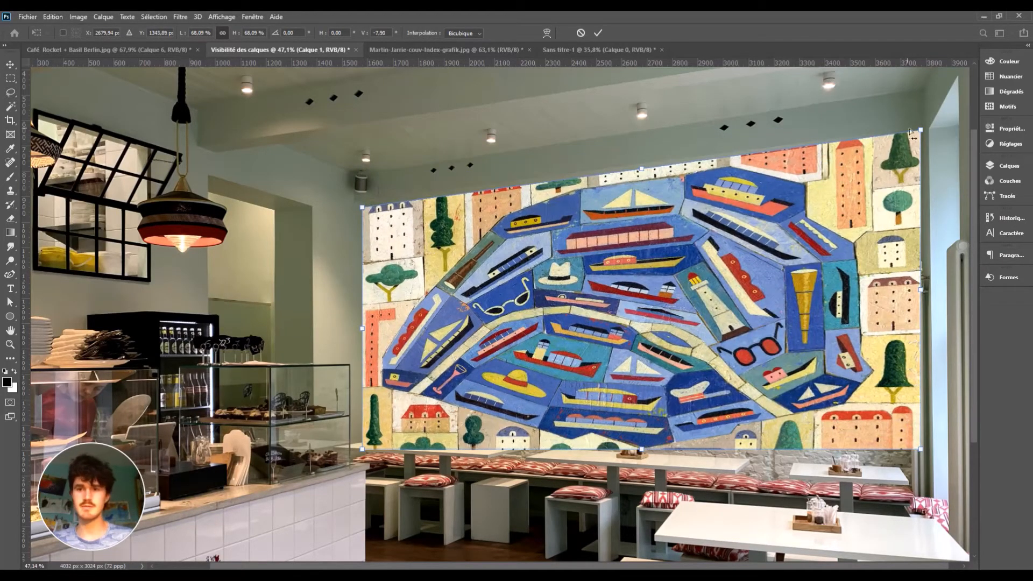
left_click_drag(921, 131, 920, 137)
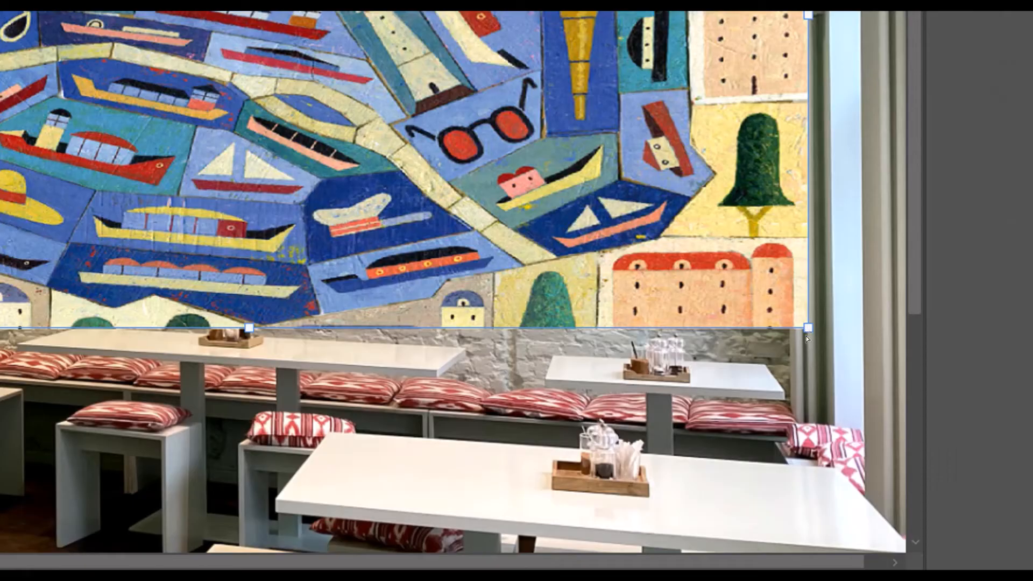
left_click_drag(806, 336, 795, 404)
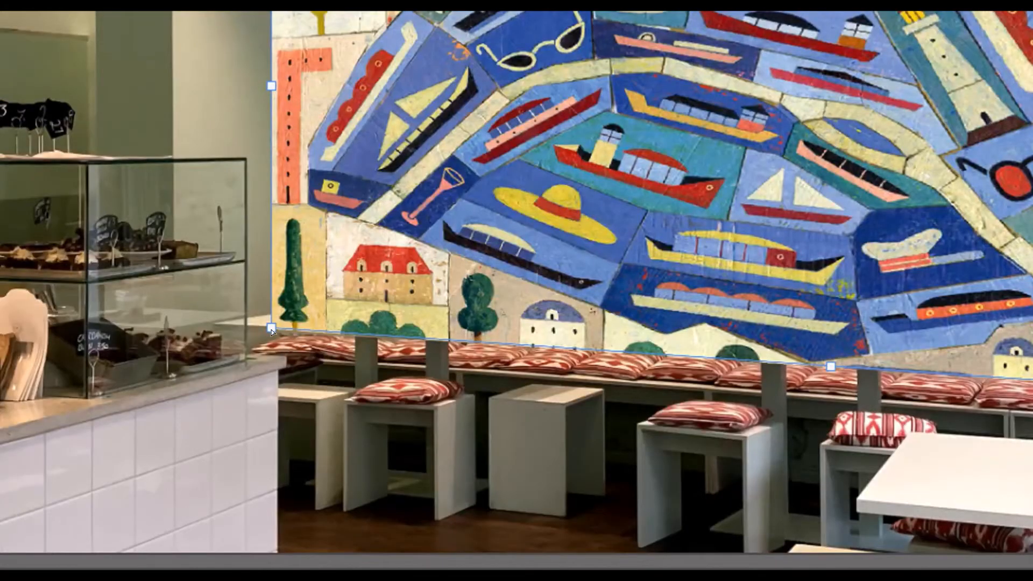
left_click_drag(272, 331, 272, 338)
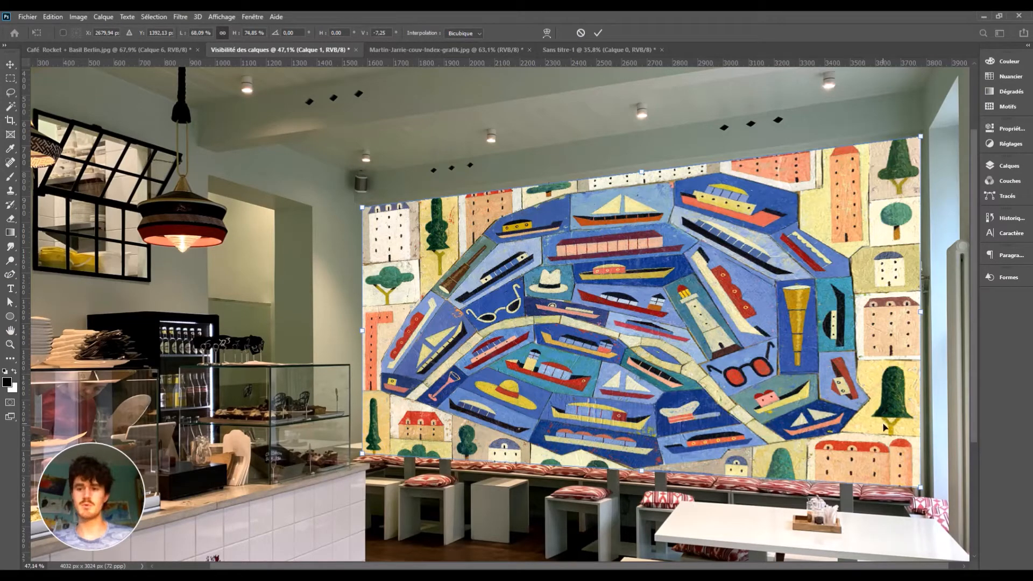
left_click_drag(921, 490, 925, 491)
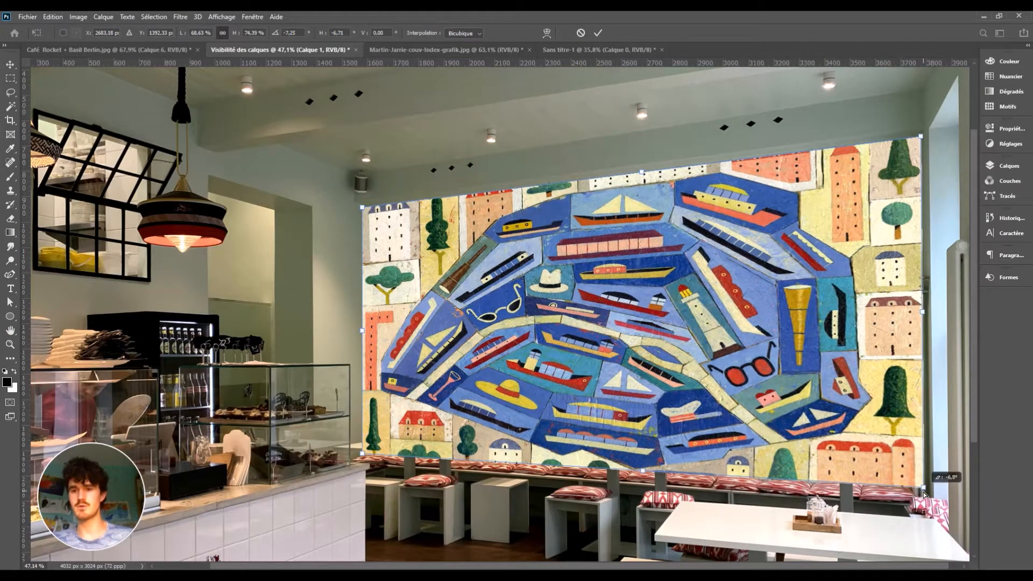
key("Return")
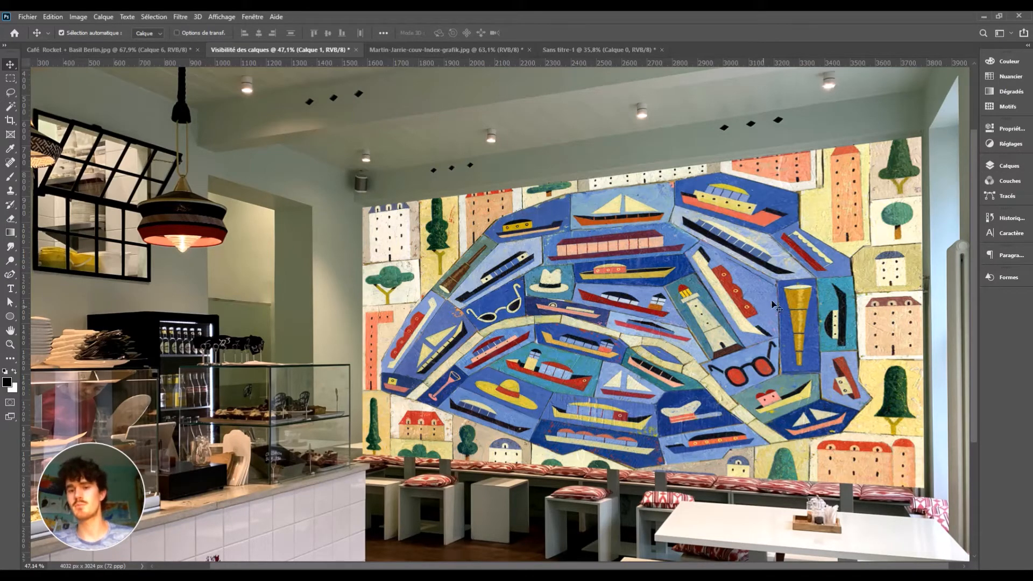
Set the blend mode of the illustration layer Calque 1 to Produit
left_click(1007, 166)
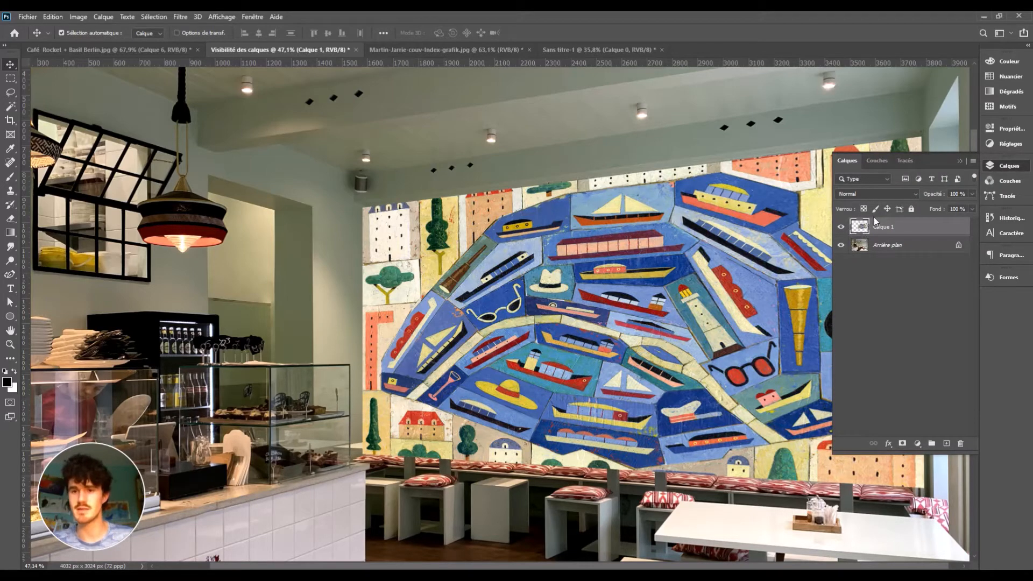
left_click(865, 194)
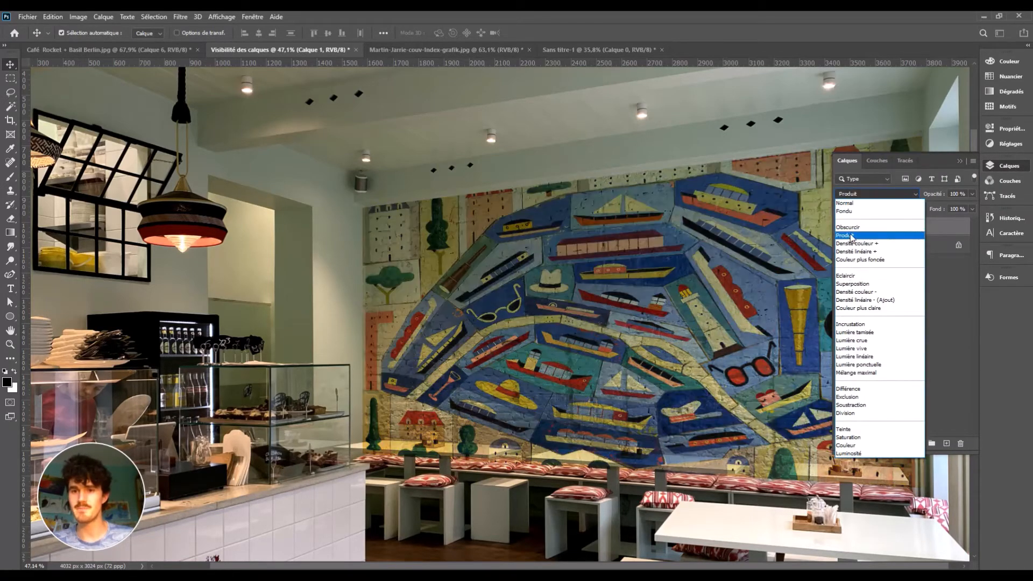
left_click(852, 237)
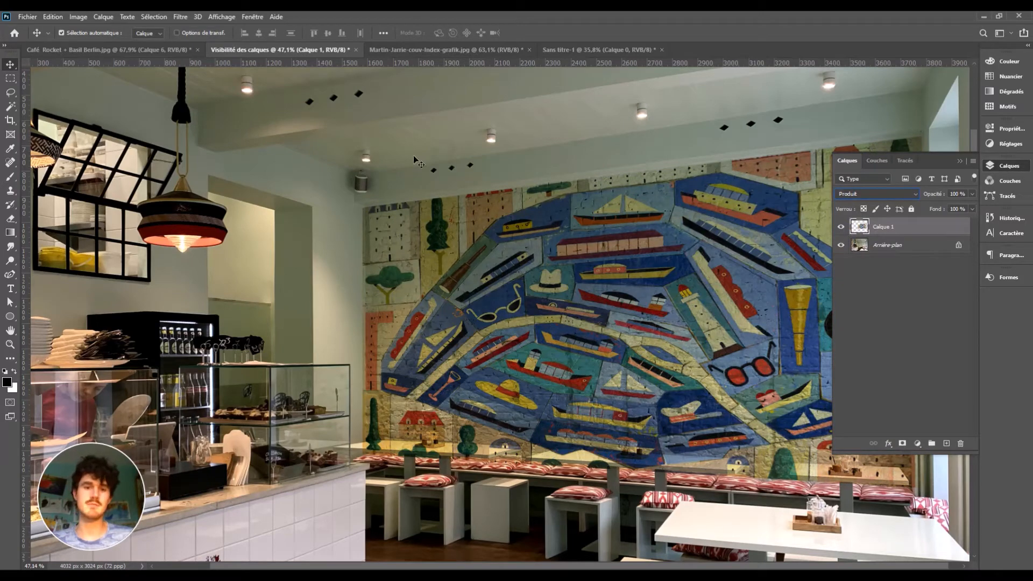
Compare the brick wall with and without the illustration by toggling the visibility of Calque 1
left_click(841, 228)
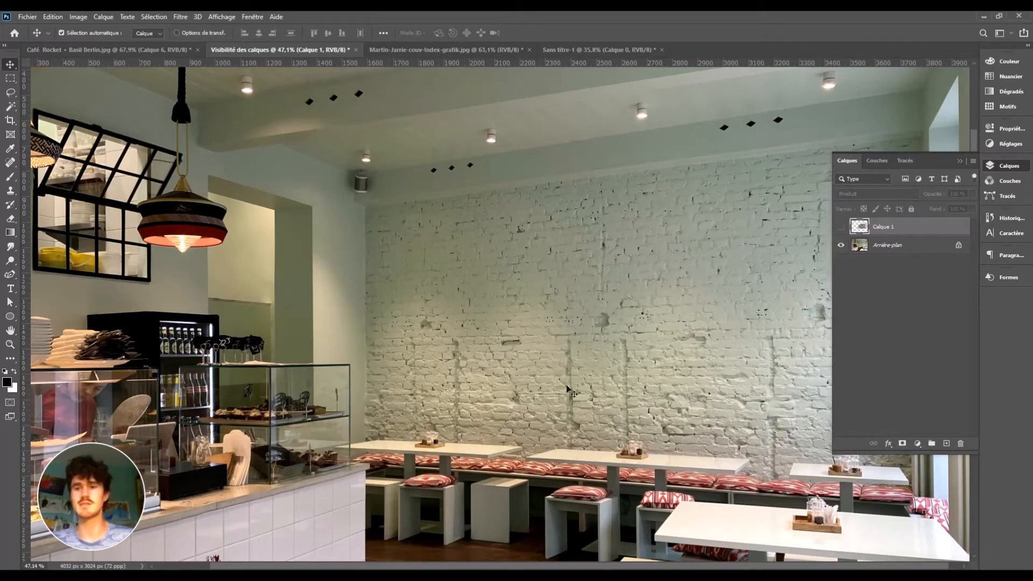
left_click(842, 228)
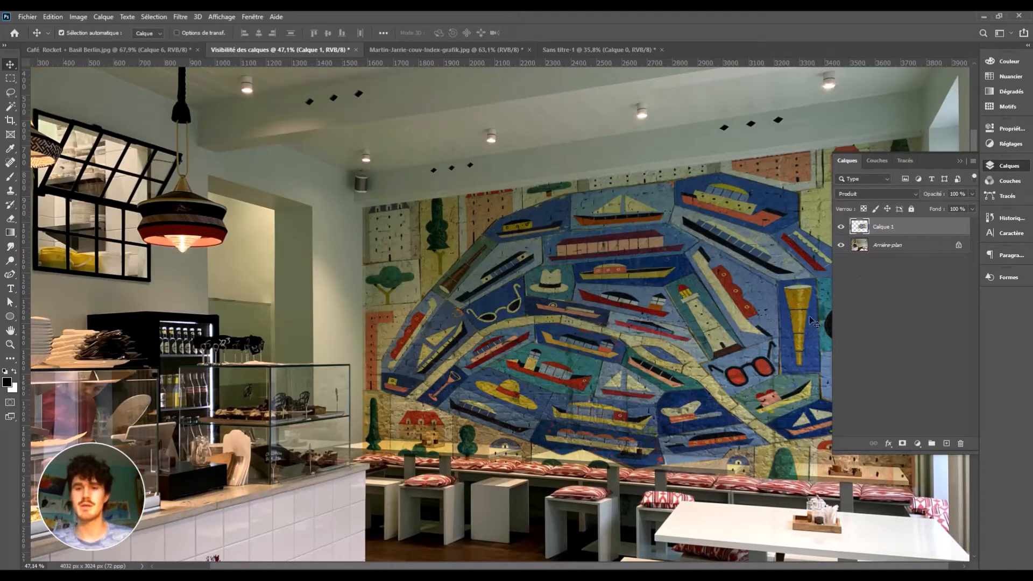
left_click(841, 228)
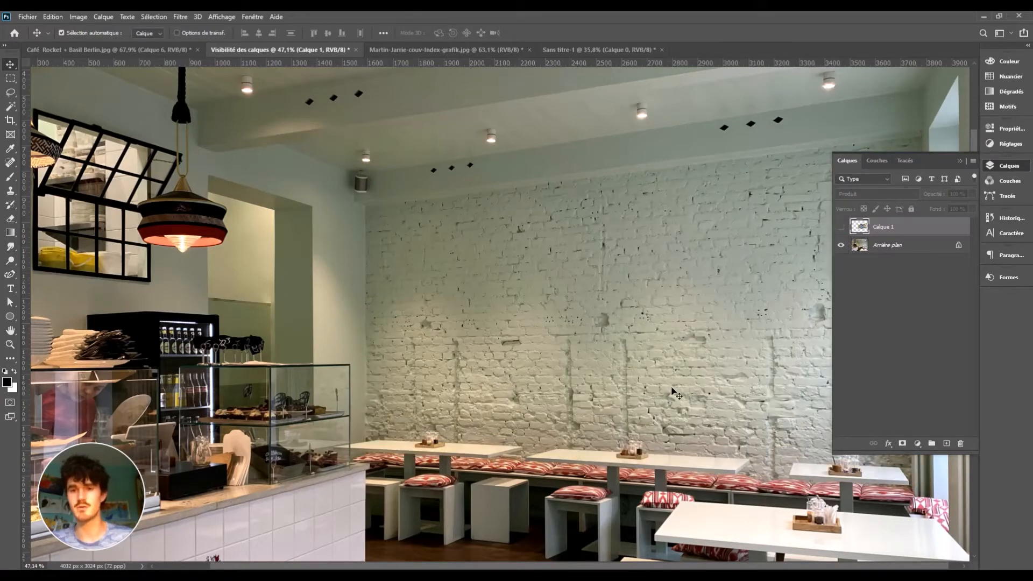
left_click(841, 227)
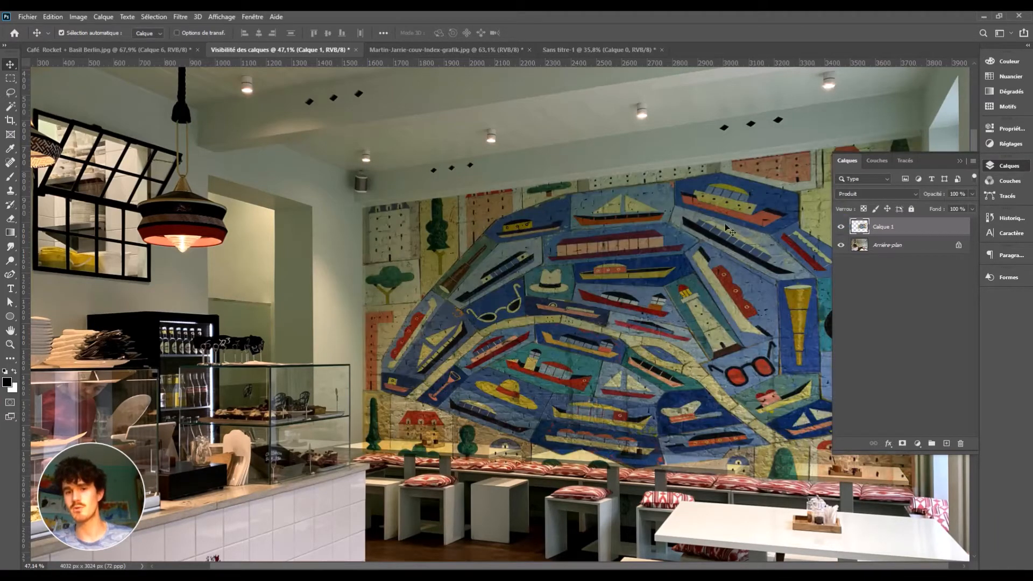
Hide Calque 1 and outline the brick wall's four corners on the Arrière-plan layer with the Polygonal Lasso
left_click(841, 227)
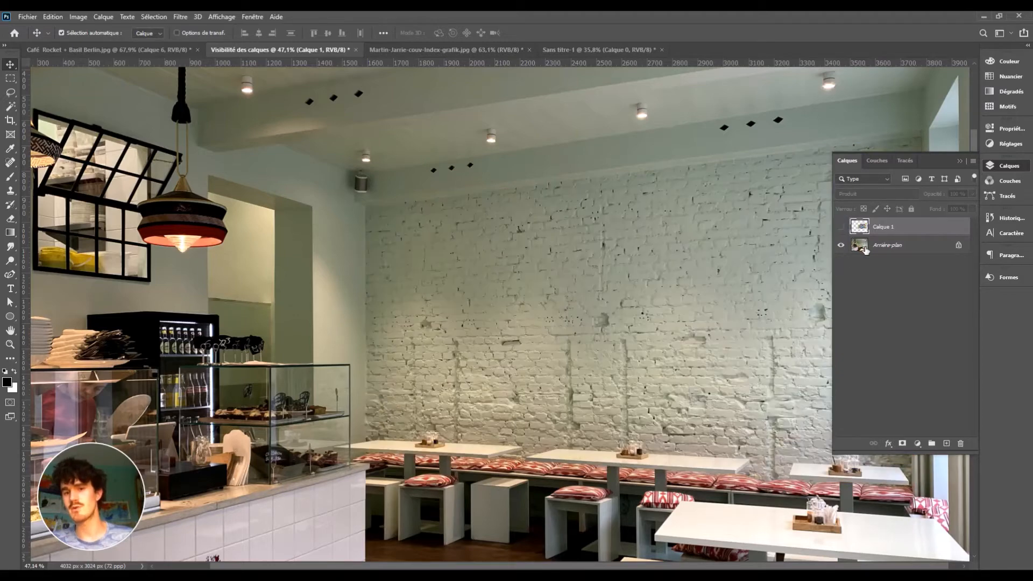
left_click(863, 246)
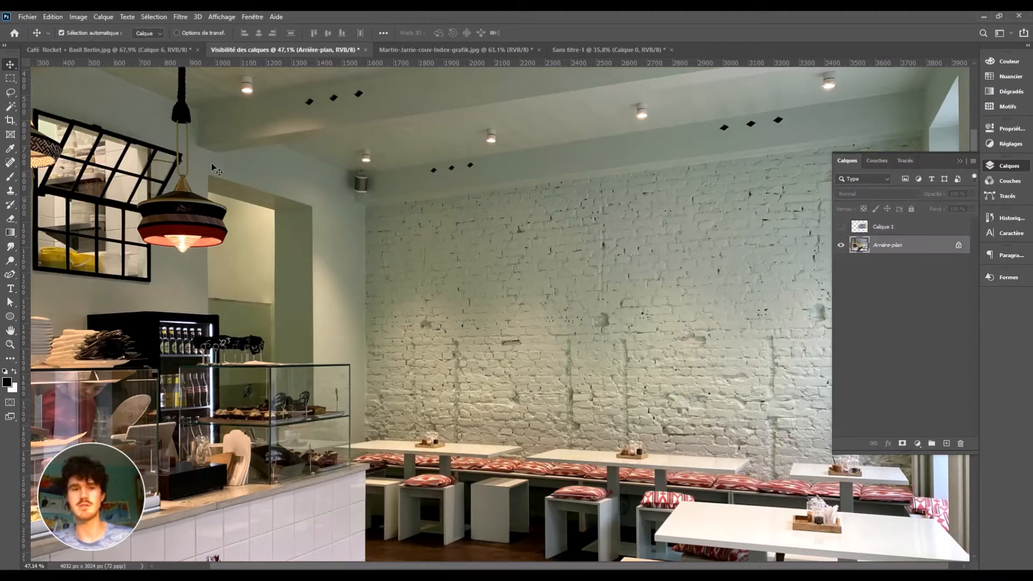
left_click(11, 92)
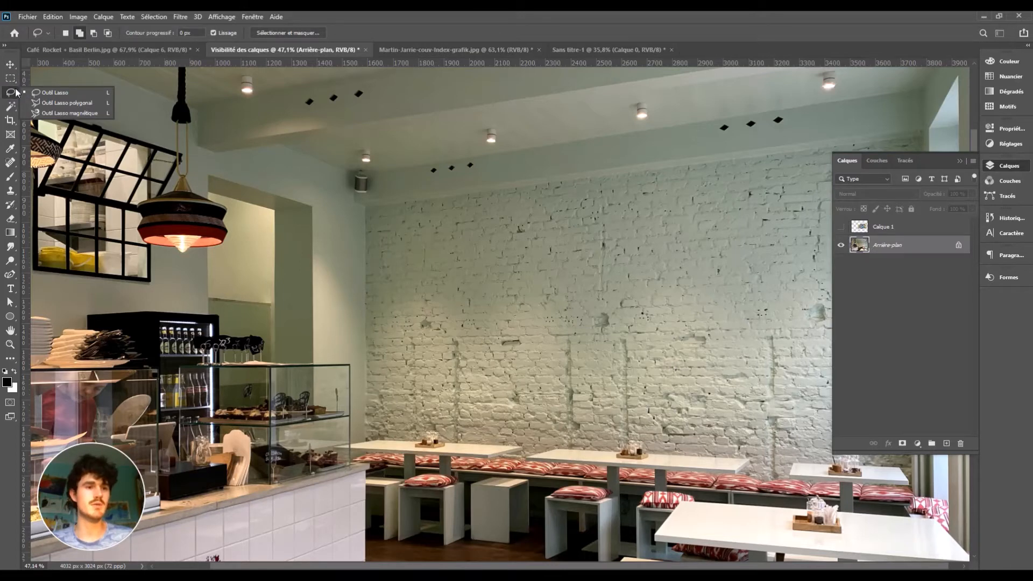
left_click(64, 103)
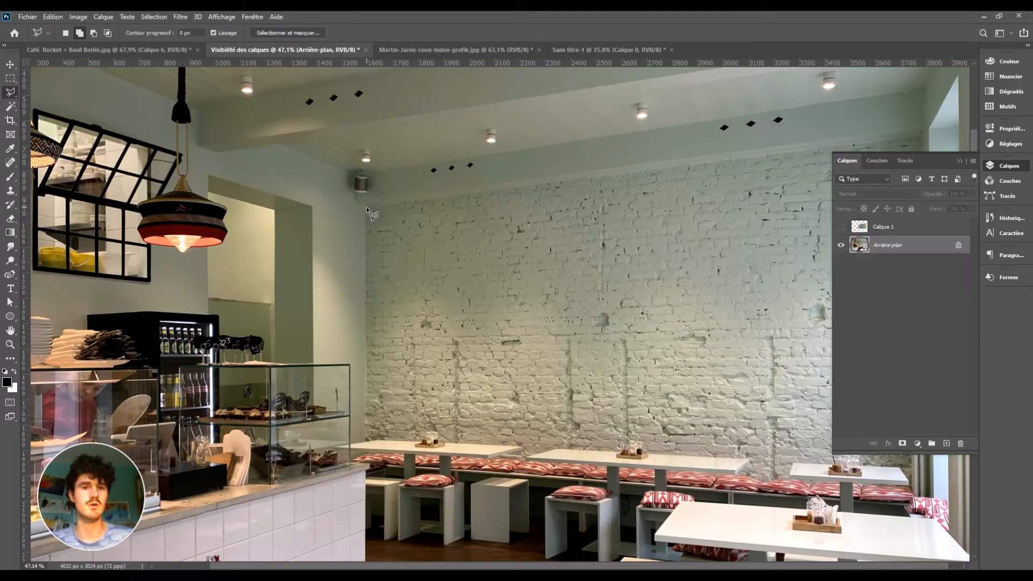
left_click(366, 206)
left_click(922, 137)
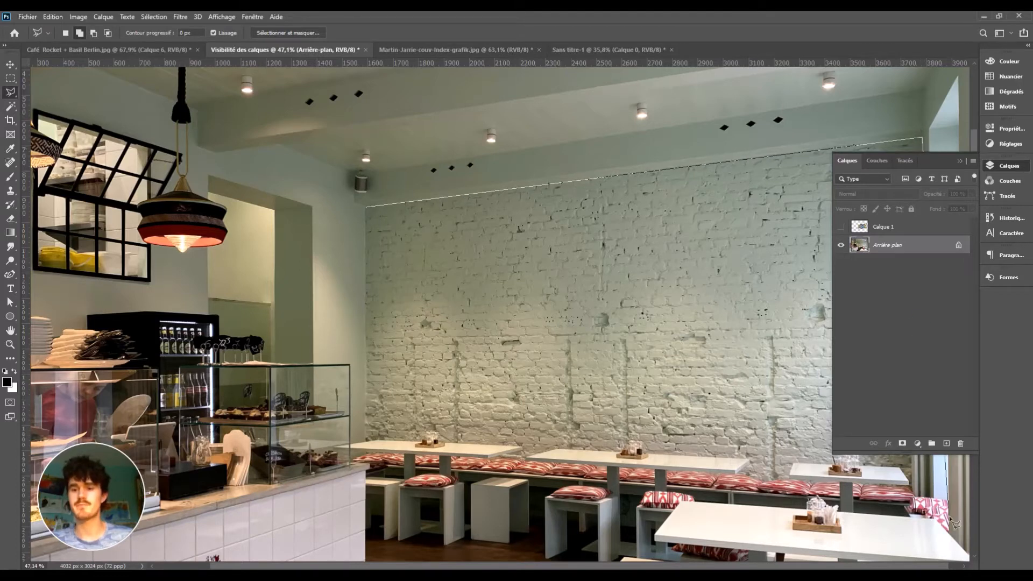
left_click(916, 493)
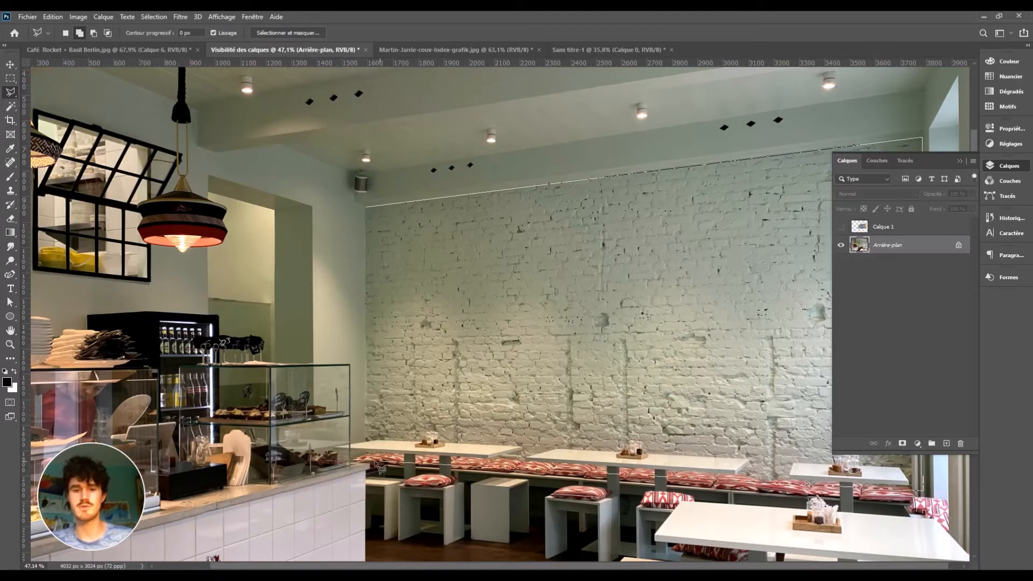
left_click(368, 456)
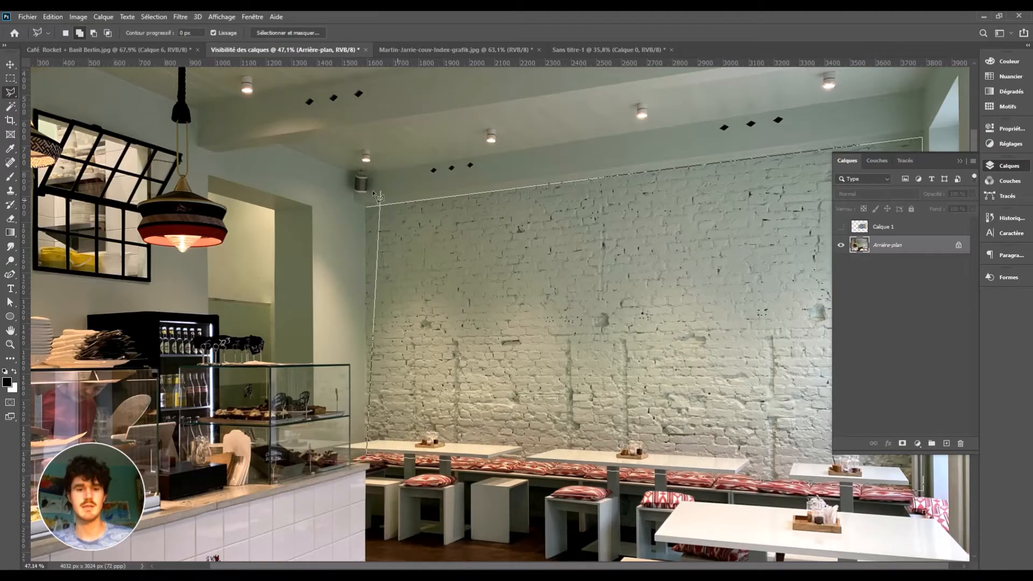
left_click(366, 206)
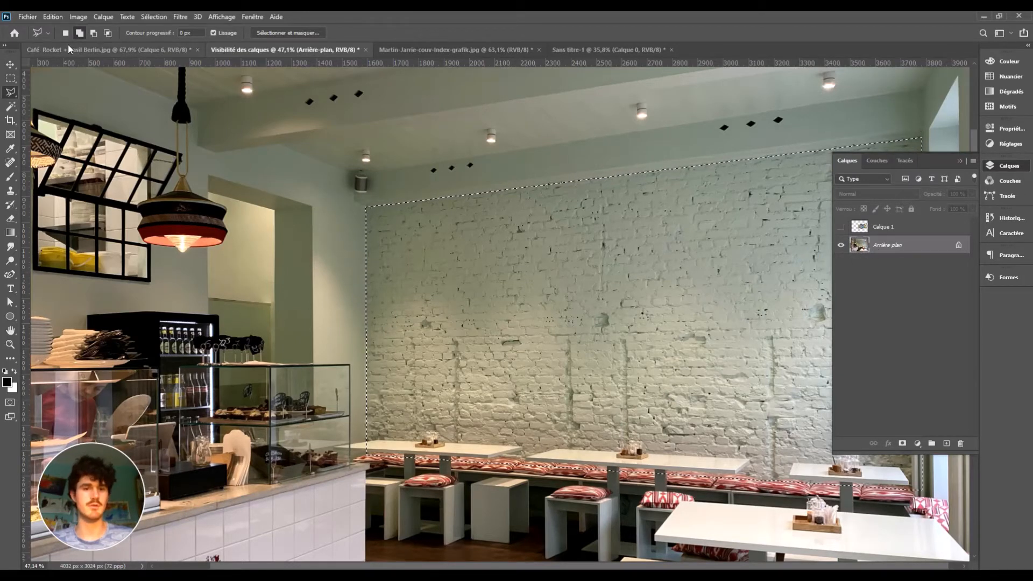
Copy the selected brick wall from the background and paste it in place as a new layer
left_click(53, 17)
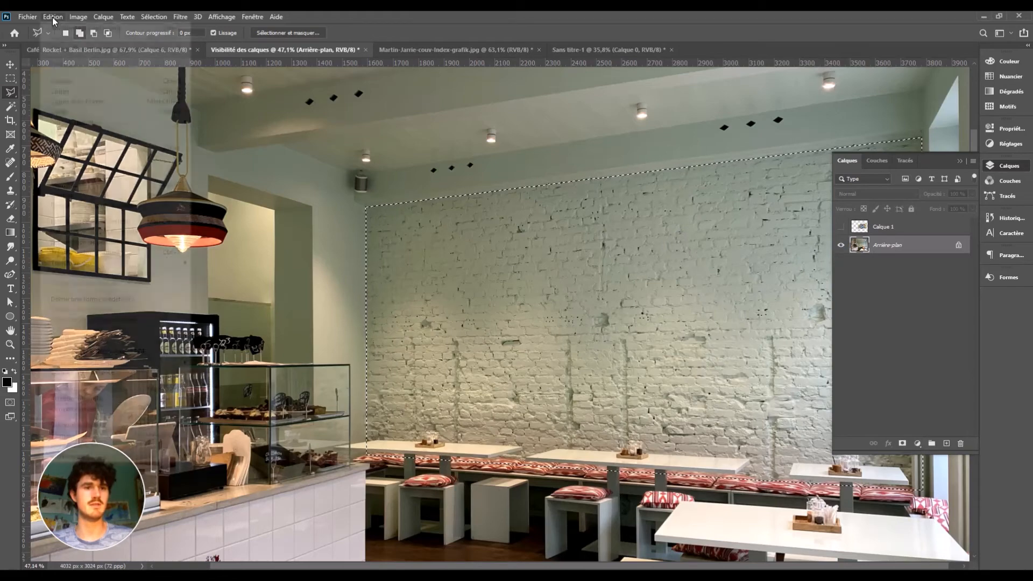
left_click(61, 92)
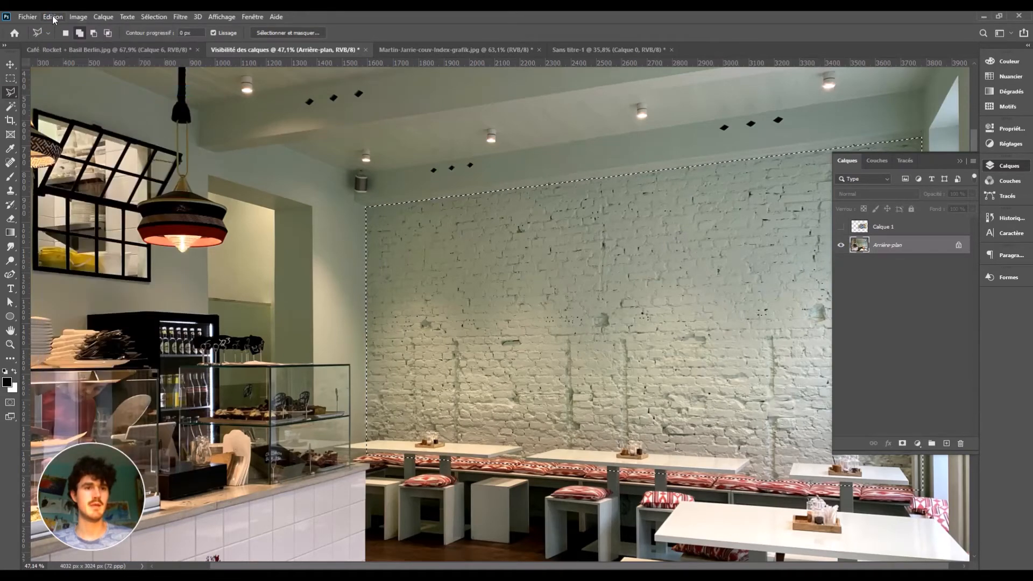
left_click(54, 17)
mouse_move(79, 127)
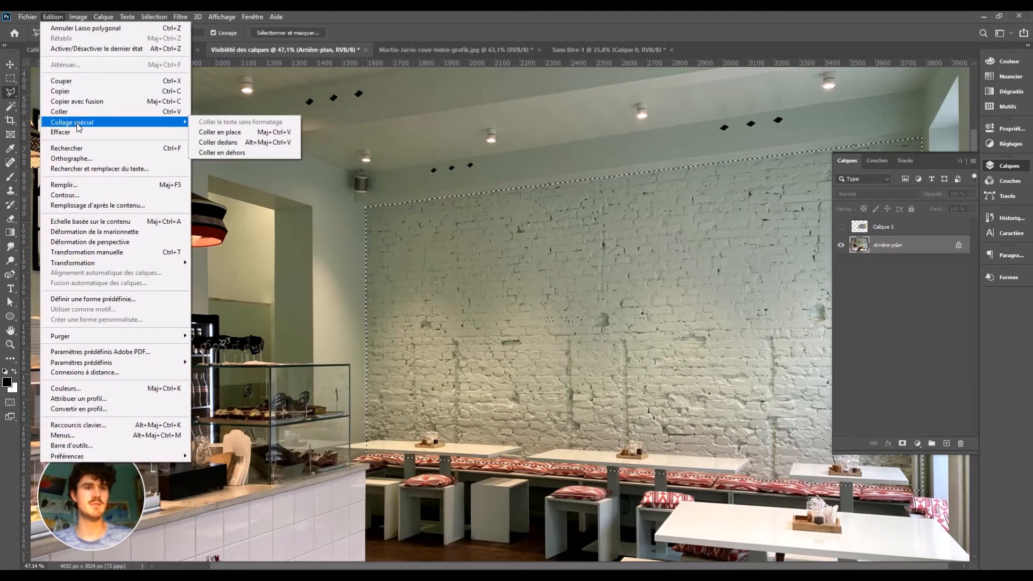
left_click(252, 133)
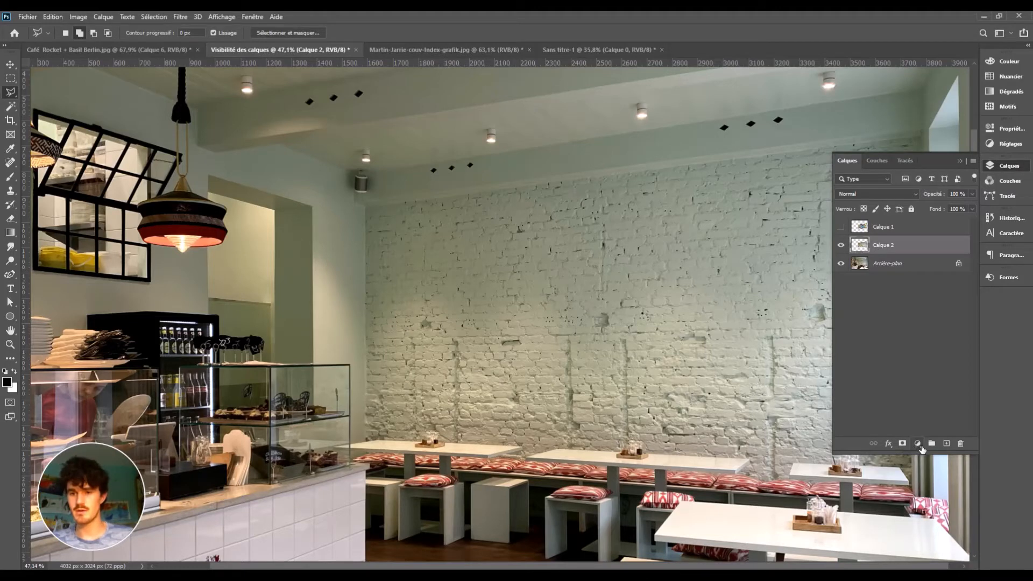
Add an Exposition adjustment layer above the wall copy Calque 2 and raise its exposure to +1,39
left_click(919, 446)
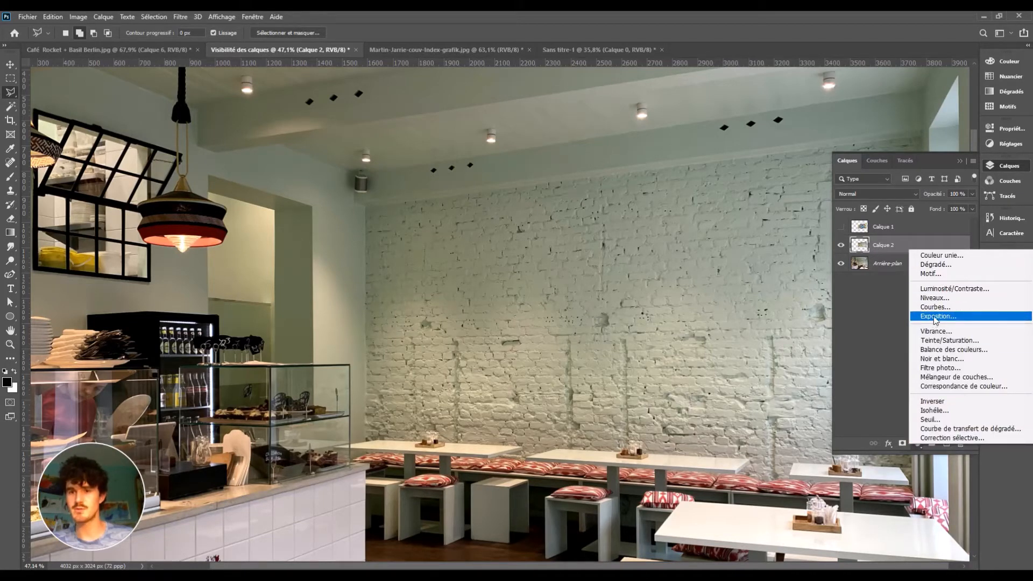
left_click(934, 317)
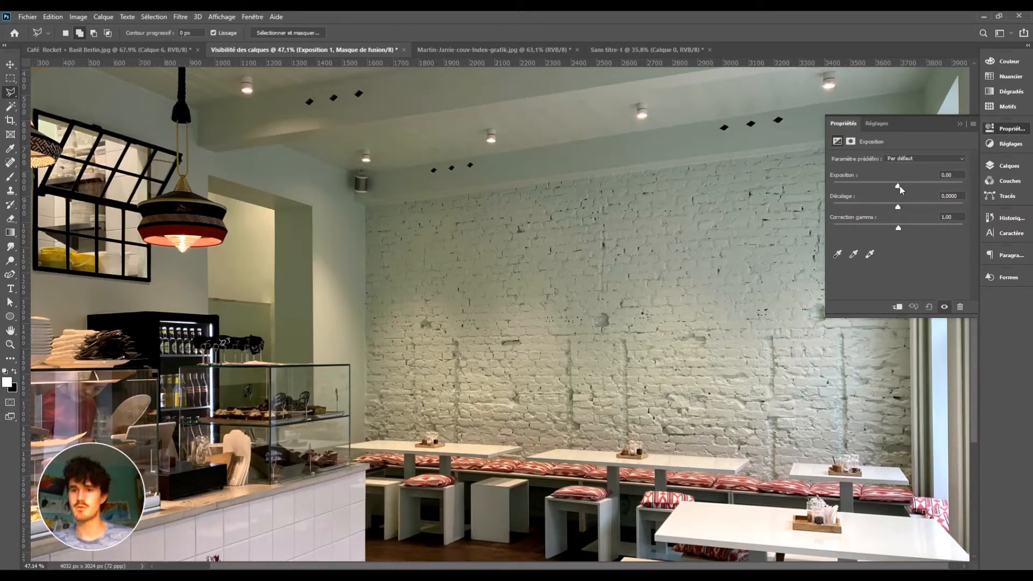
mouse_move(900, 185)
left_mouse_down()
mouse_move(927, 189)
mouse_move(911, 189)
left_mouse_up()
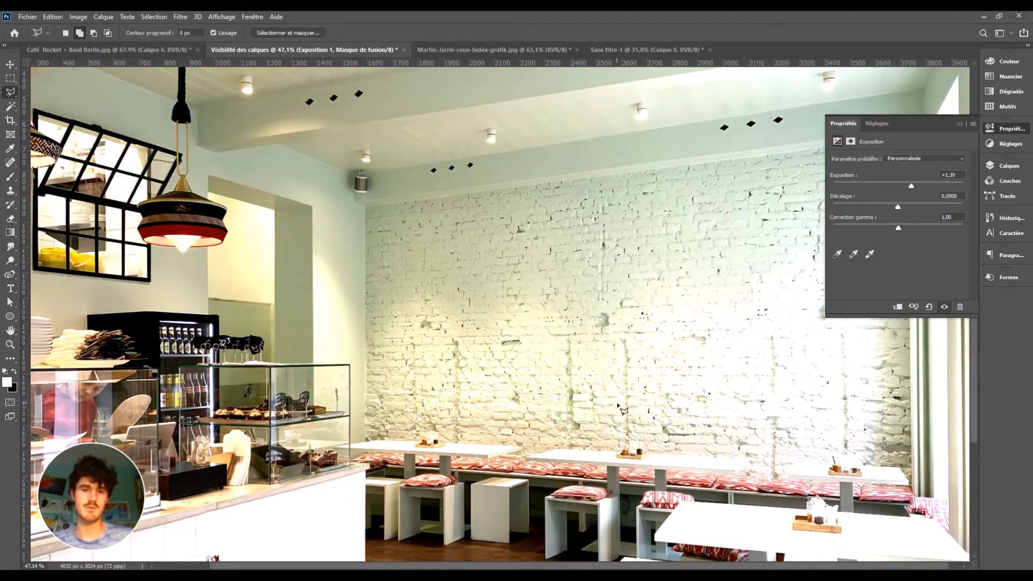
Clip the Exposition adjustment to Calque 2 and set its exposure to +0,78
left_click(1002, 168)
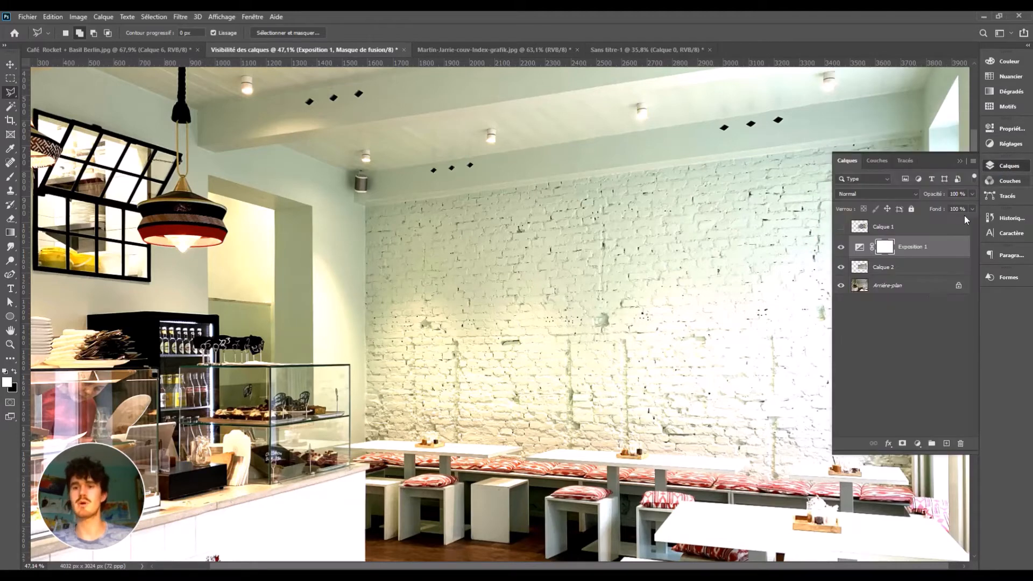
left_click(873, 262, "alt")
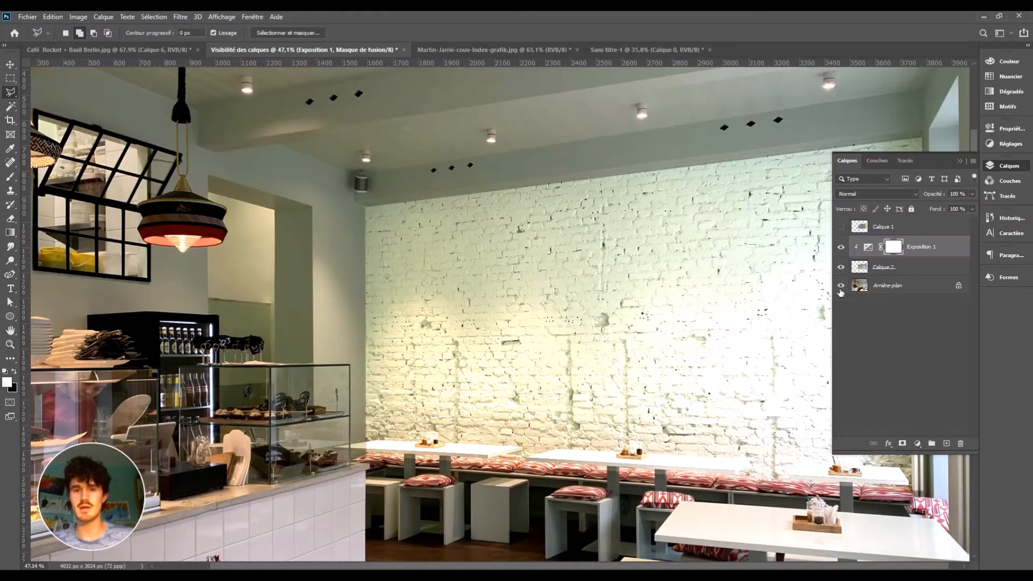
double_click(869, 247)
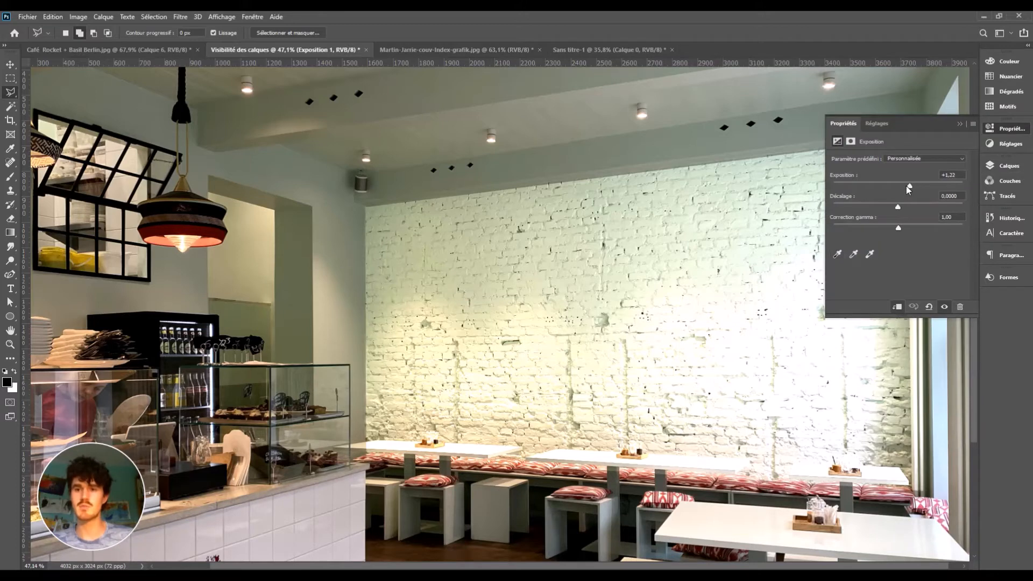
left_click_drag(907, 186, 906, 186)
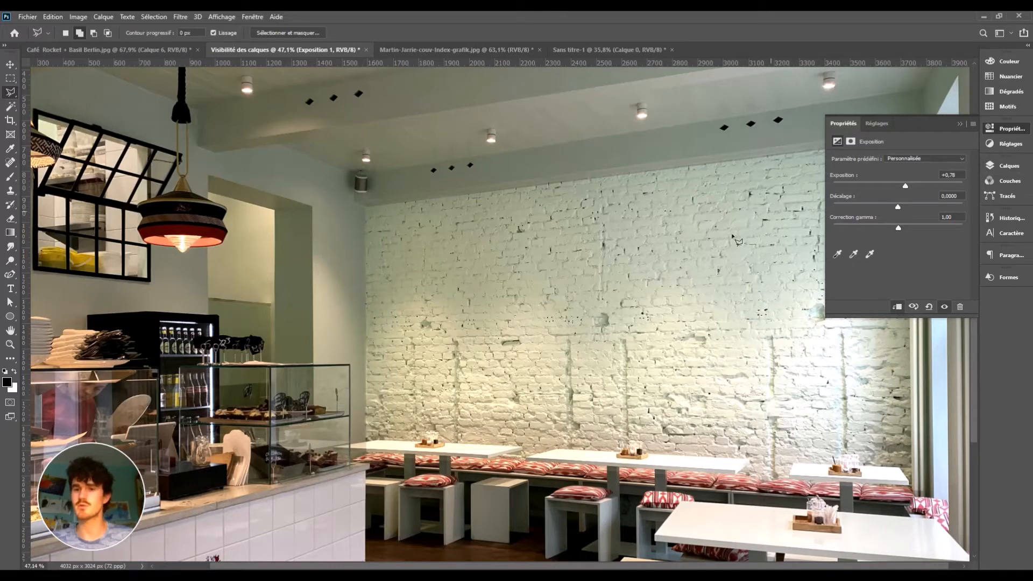
Add a Teinte/Saturation adjustment clipped to the wall copy with its saturation set to -46
left_click(1006, 167)
left_click(919, 441)
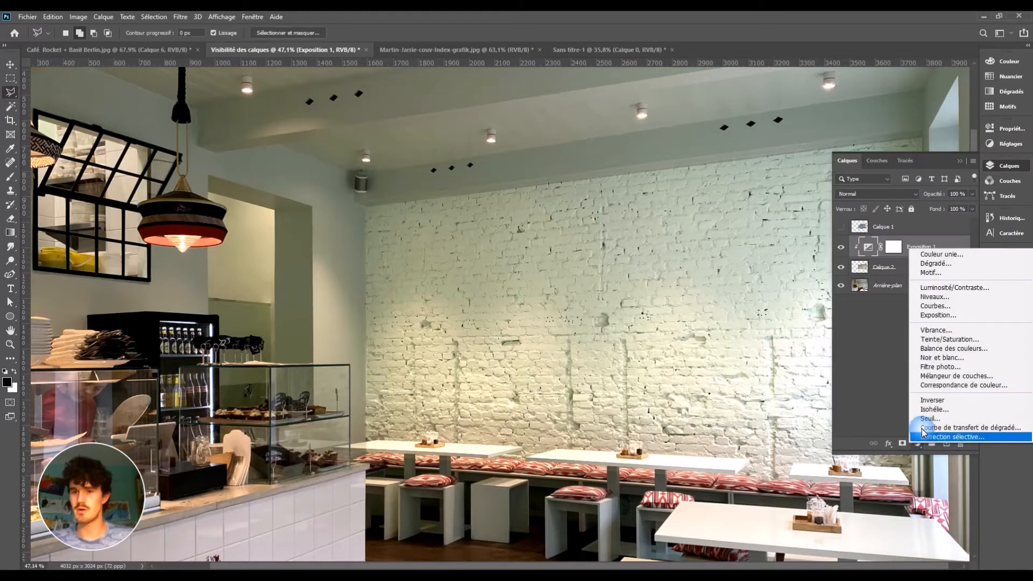
left_click(951, 339)
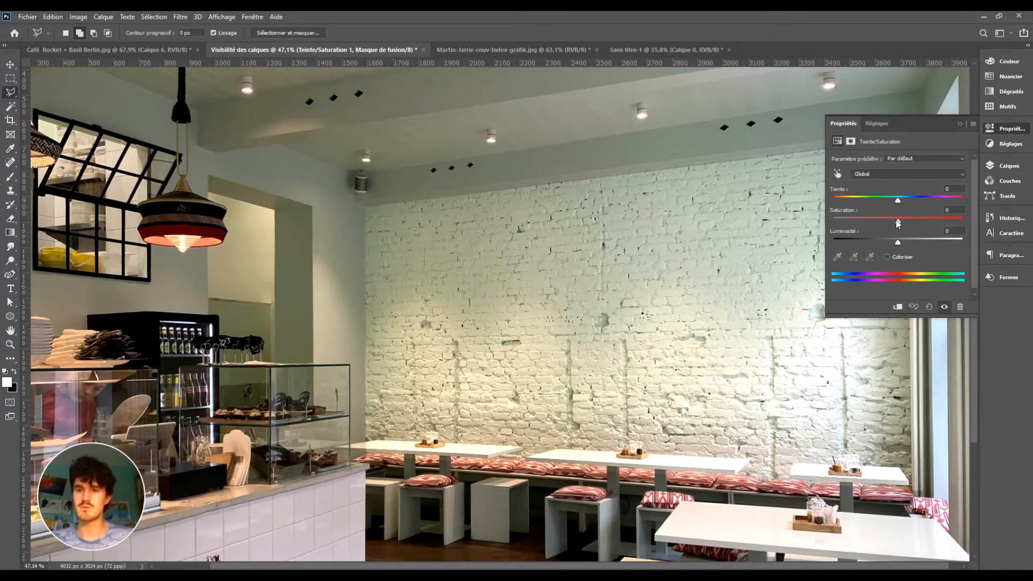
left_click_drag(897, 222, 878, 223)
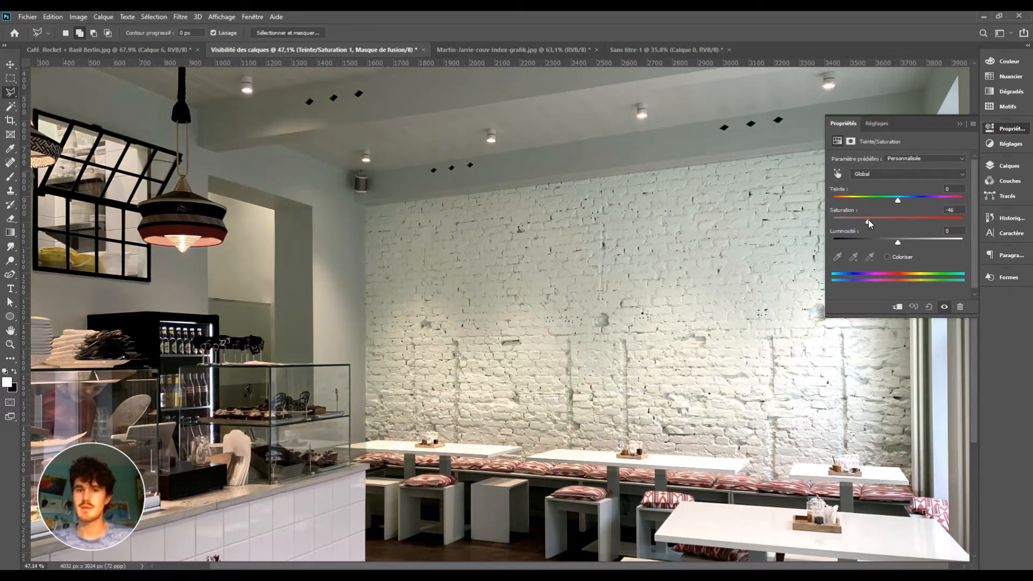
left_click(1005, 168)
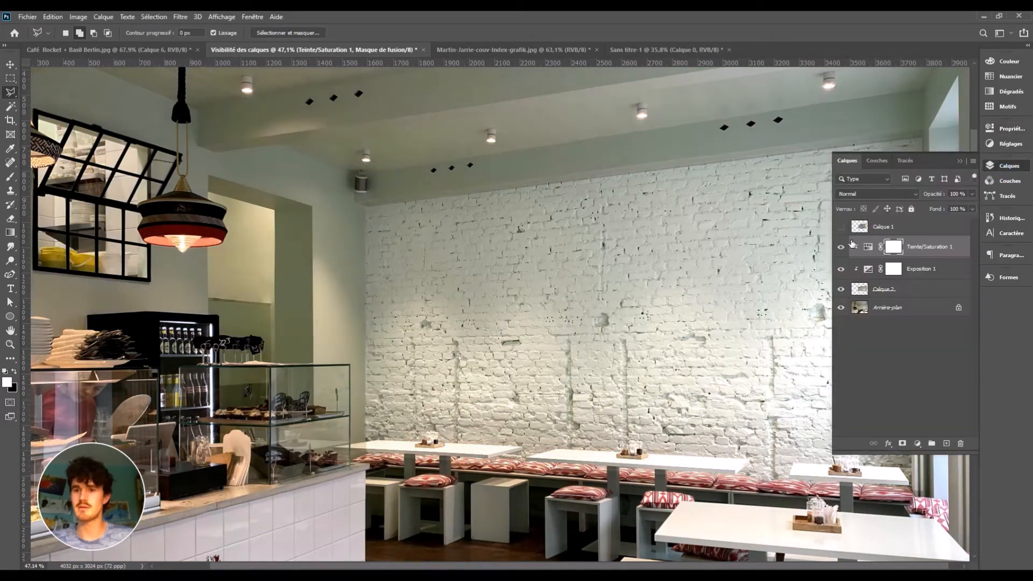
Set the exposure of the existing Exposition 1 adjustment to +0,56
left_click(868, 274)
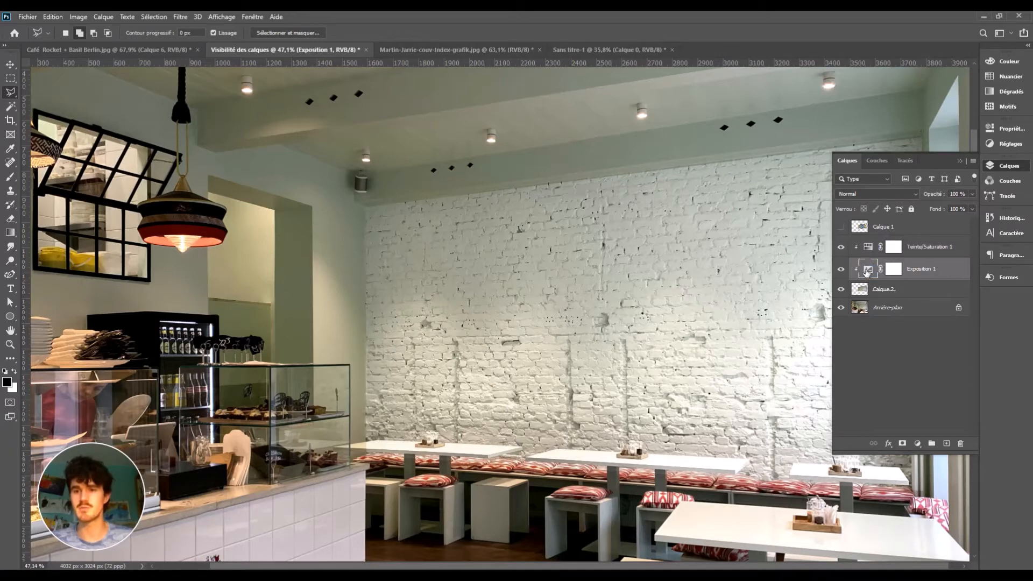
double_click(874, 273)
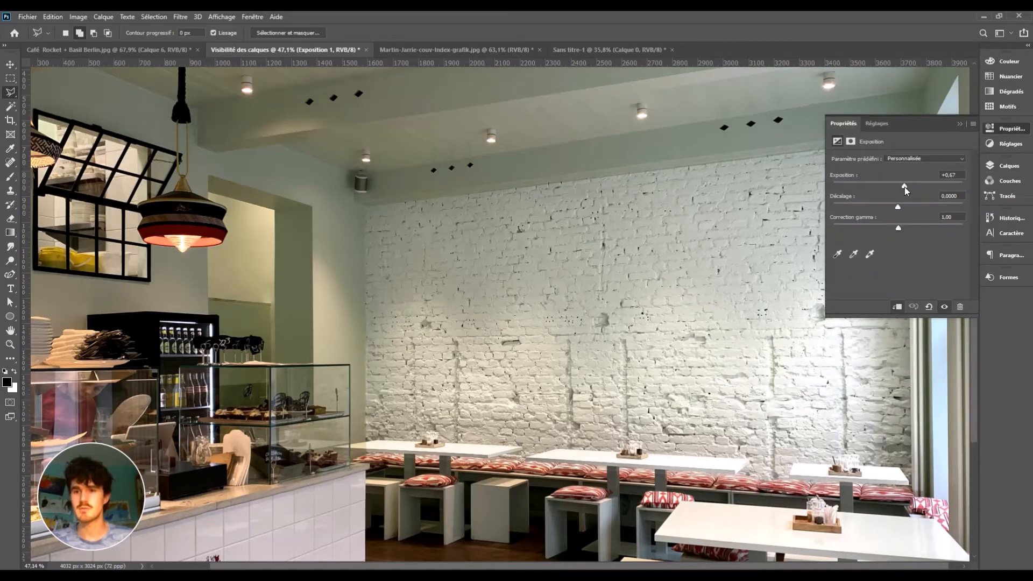
left_click_drag(905, 186, 903, 187)
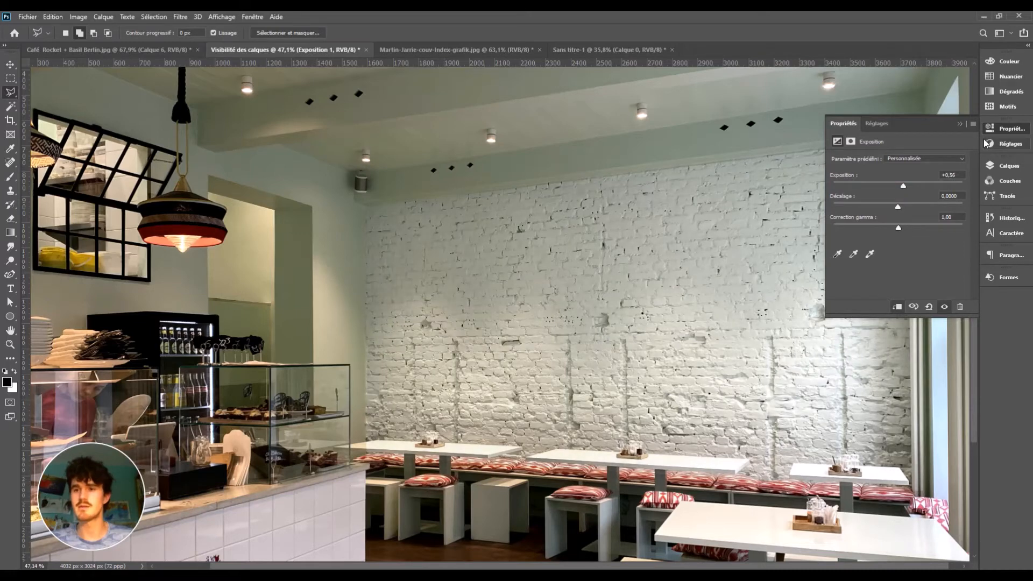
left_click(998, 169)
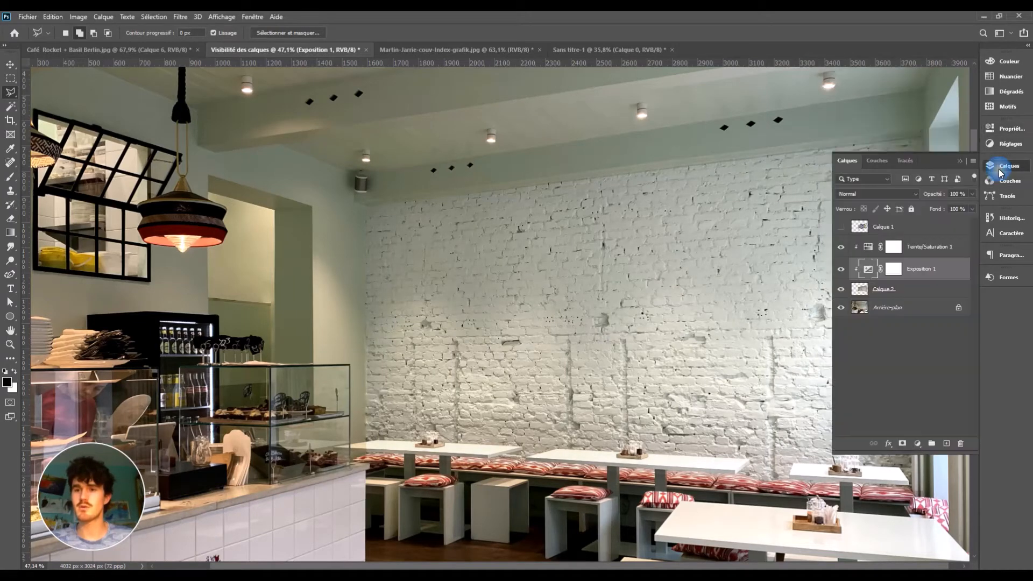
Show the illustration layer Calque 1, check its blend mode, and compare the adjusted wall with and without it
left_click(842, 228)
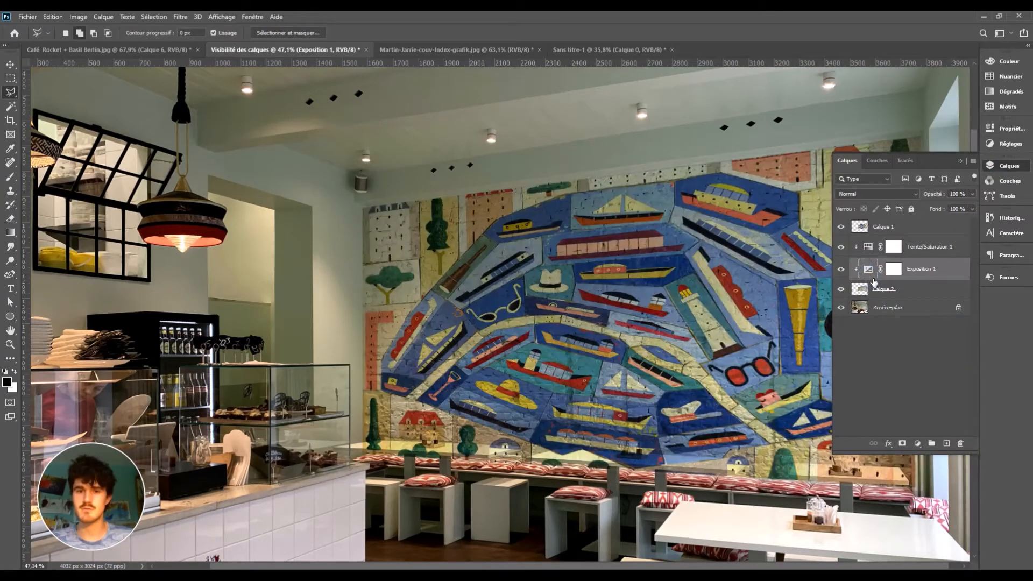
left_click(867, 222)
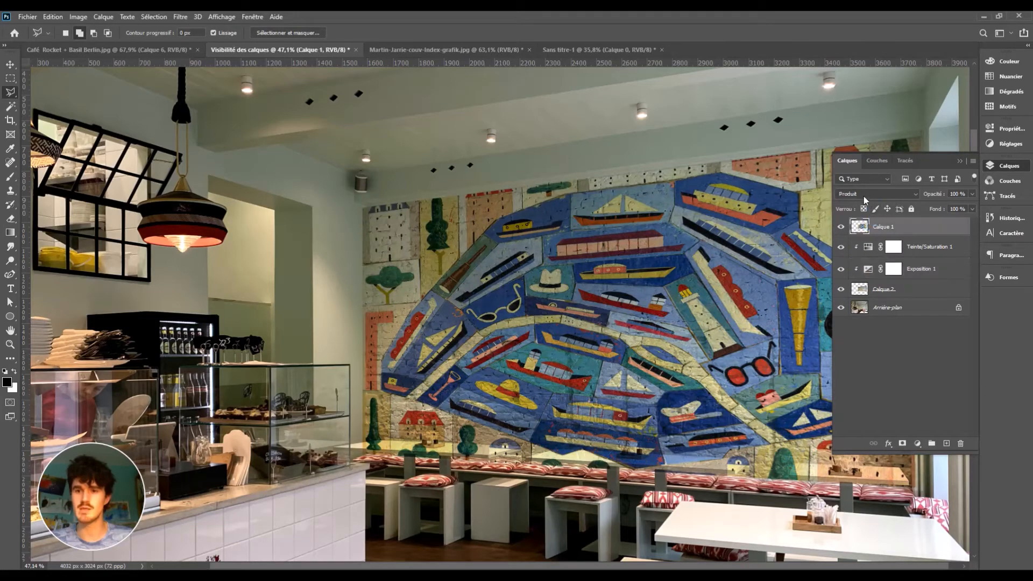
left_click(861, 192)
left_click(860, 193)
left_click(841, 226)
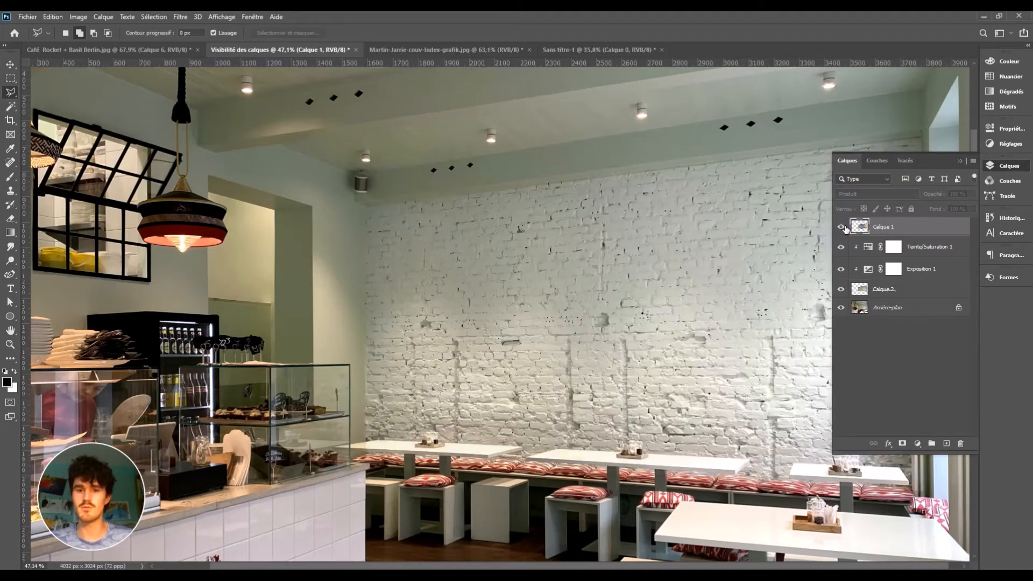
left_click(841, 226)
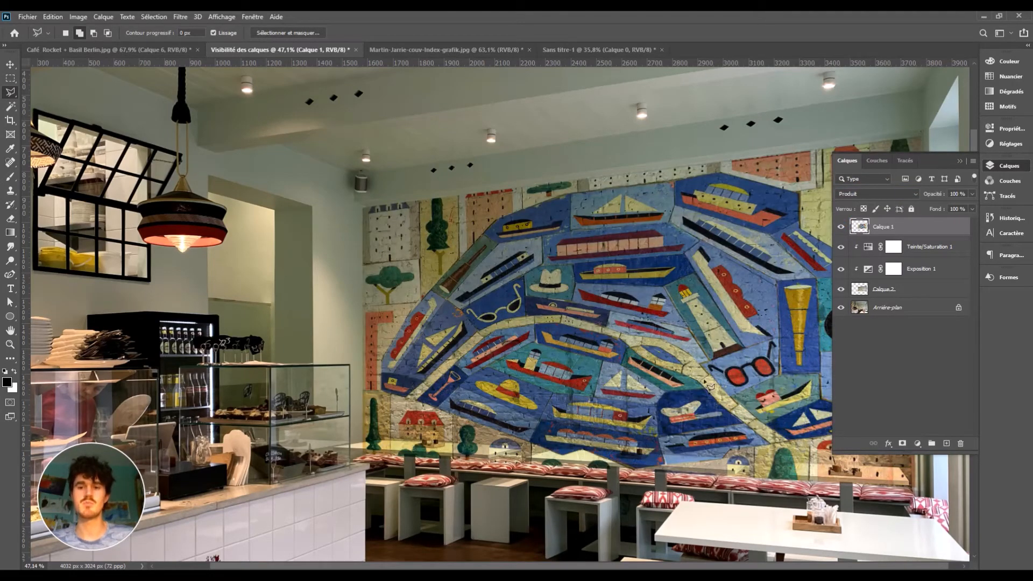
Hide Calque 1 and outline the tables in front of the brick wall along their upper edges with the Polygonal Lasso
left_click(10, 344)
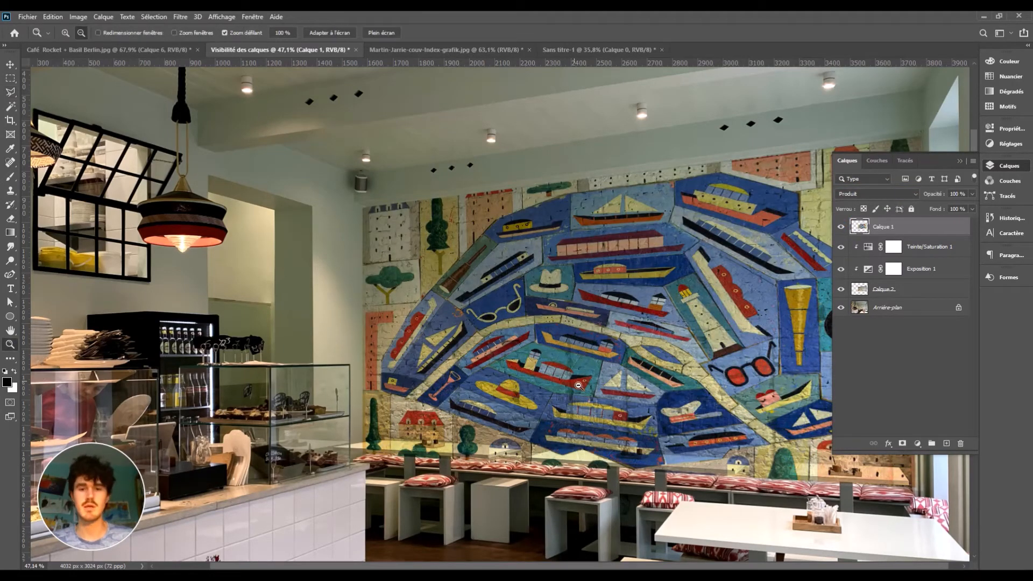
left_click_drag(578, 385, 568, 464)
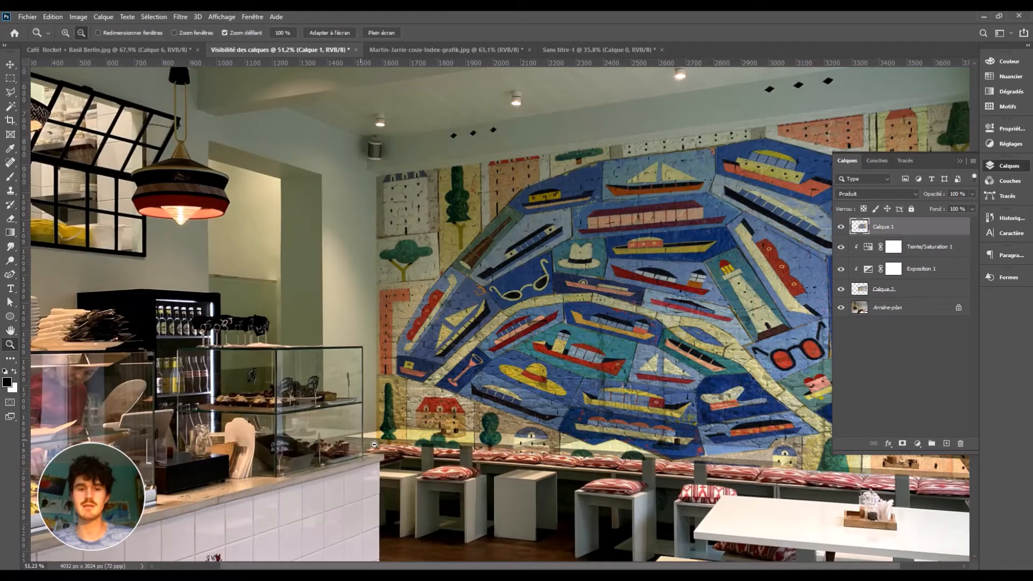
left_click(843, 228)
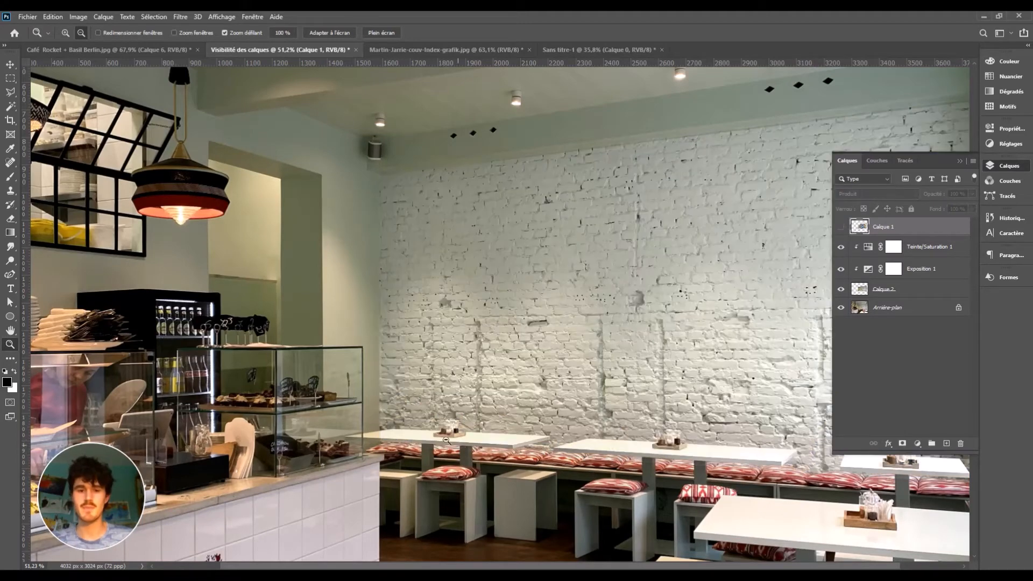
scroll(421, 442, "up", 5)
left_click_drag(527, 565, 811, 232)
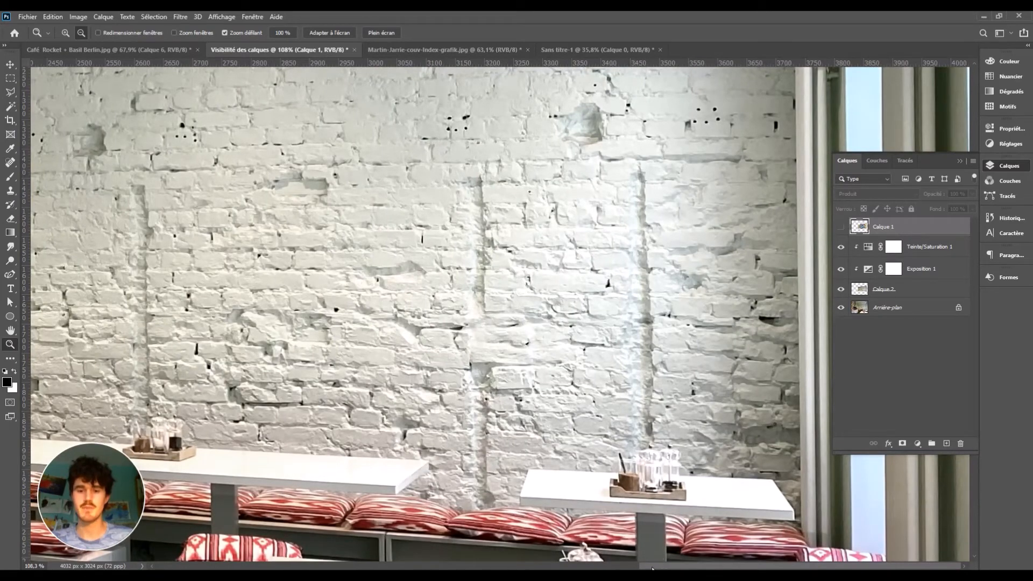
left_click_drag(652, 567, 391, 562)
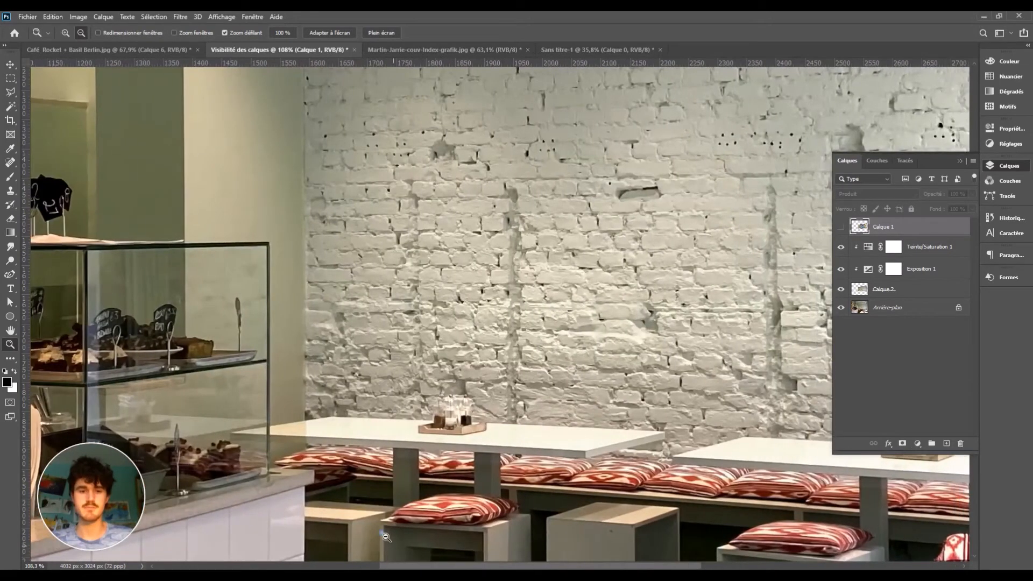
left_click(8, 94)
left_click(232, 433)
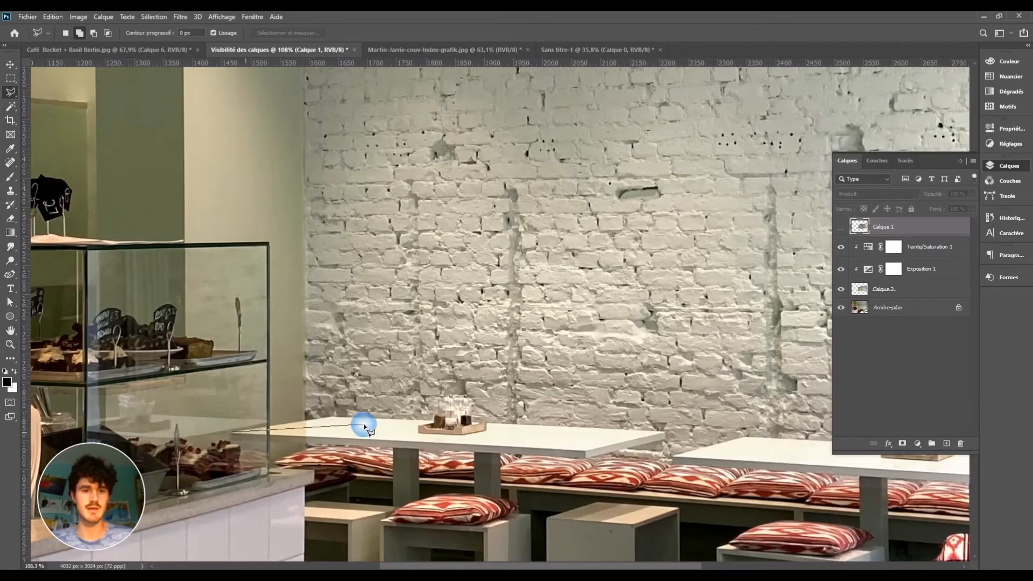
left_click(337, 417)
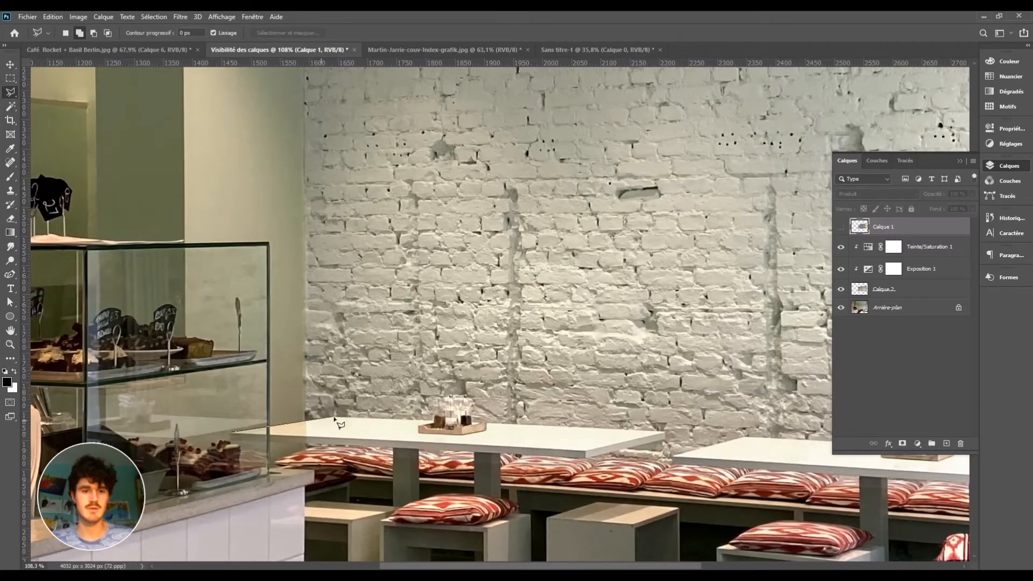
left_click(664, 434)
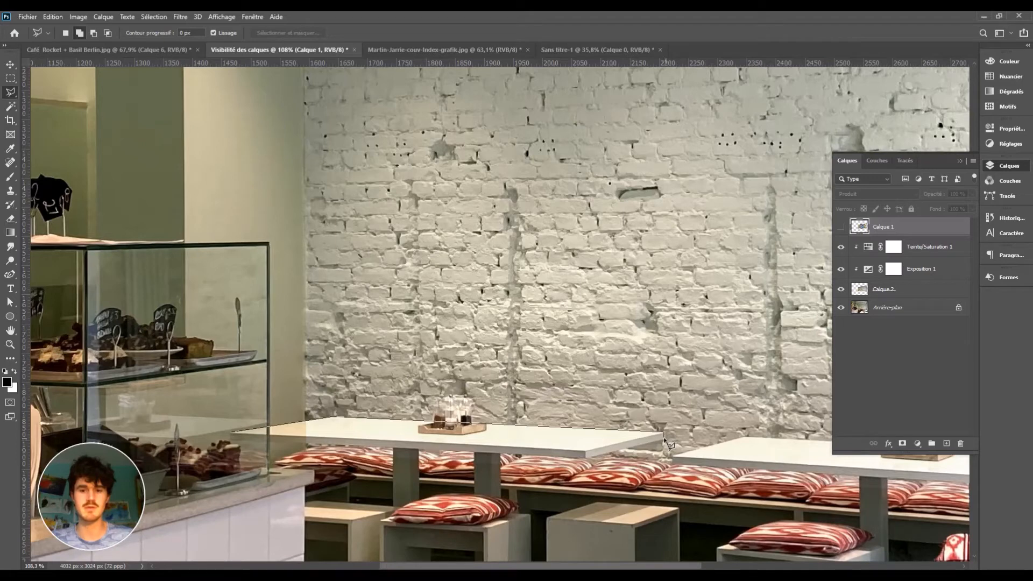
left_click(601, 465)
left_click(671, 460)
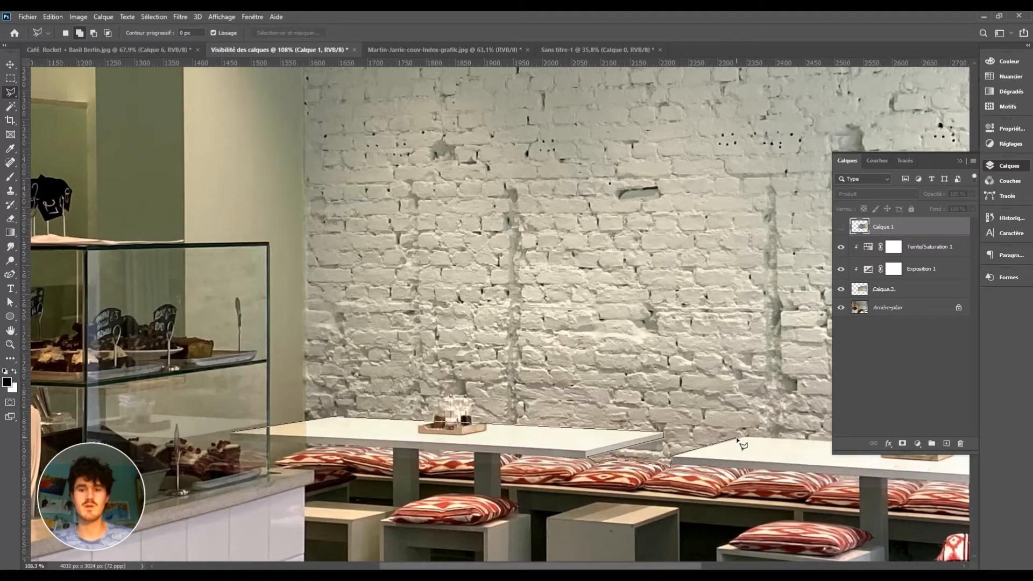
left_click(746, 436)
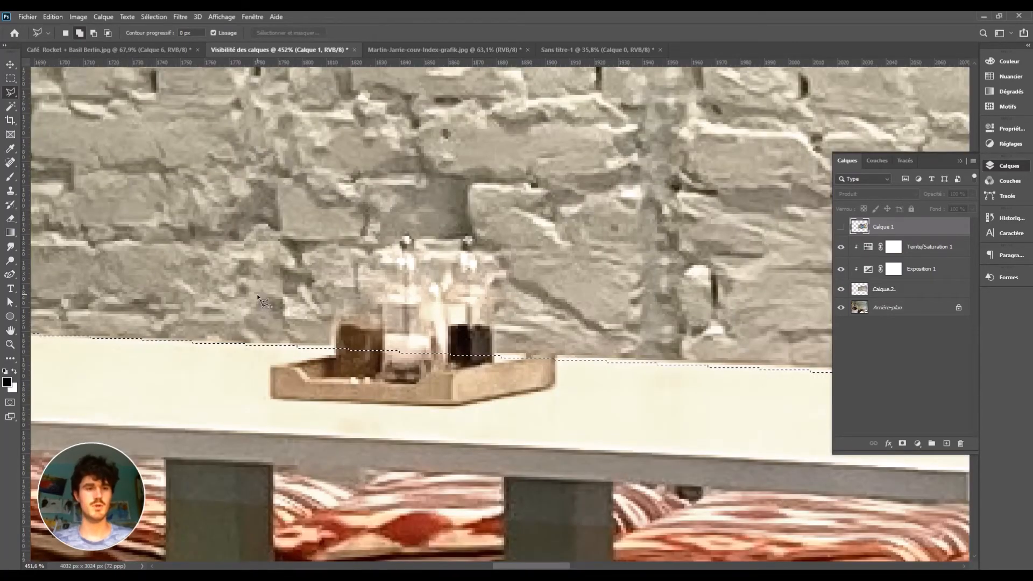
Add the condiment bottles standing on the first table to the selection with the freehand Lasso
left_click(8, 98)
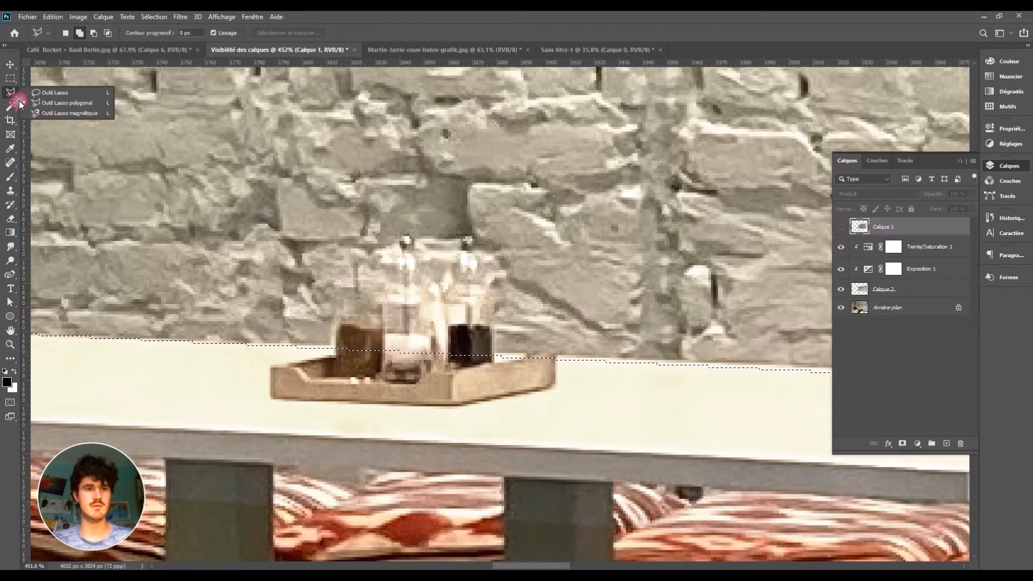
left_click(41, 93)
mouse_move(338, 353)
left_mouse_down()
mouse_move(332, 314)
mouse_move(380, 316)
mouse_move(385, 253)
mouse_move(413, 237)
mouse_move(438, 295)
mouse_move(446, 263)
mouse_move(469, 237)
left_mouse_up()
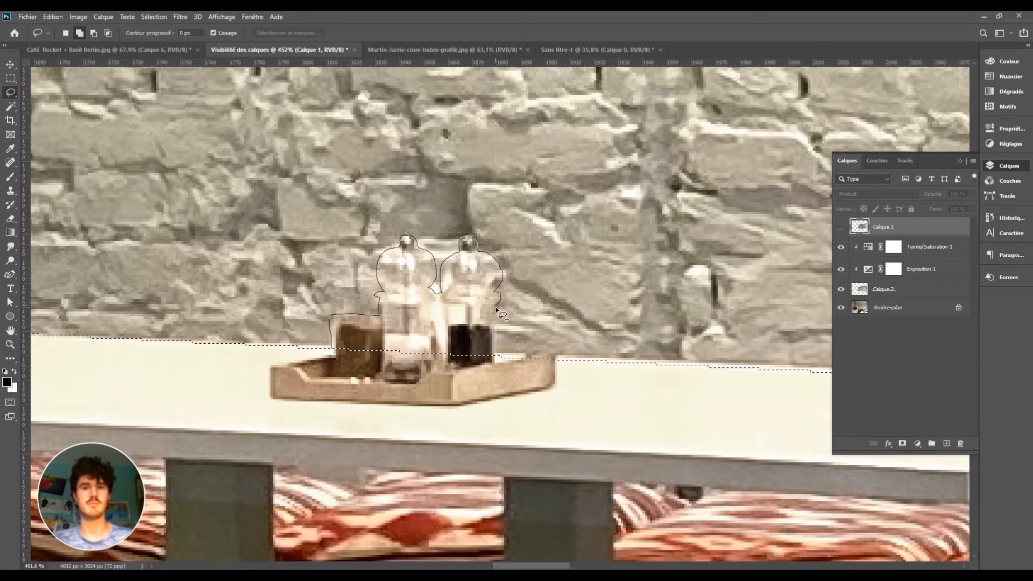
left_click_drag(500, 365, 500, 362)
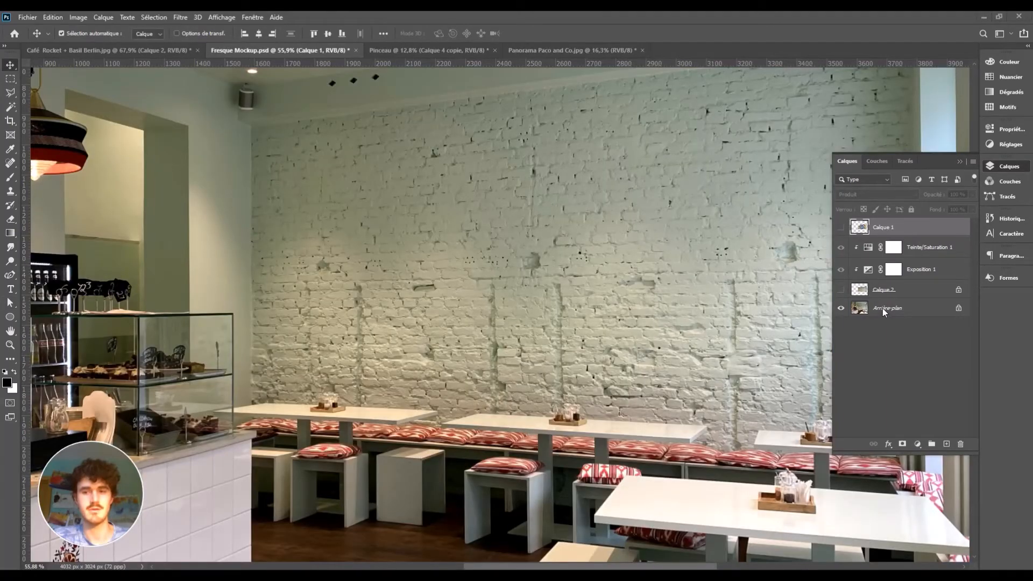
Copy the selected tables from the Arrière-plan layer and paste them in place on a new layer above Calque 1
left_click(883, 309)
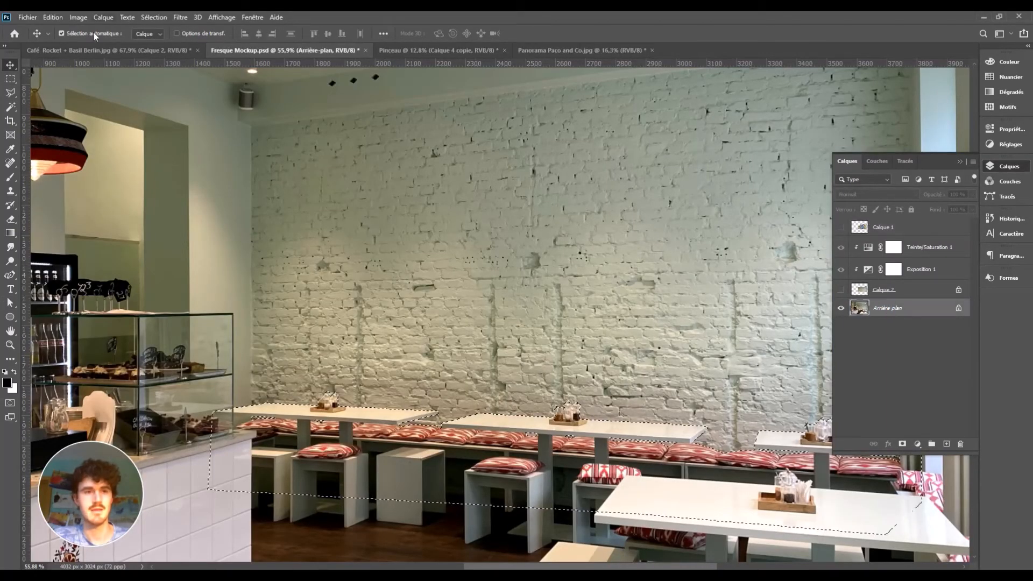
left_click(48, 18)
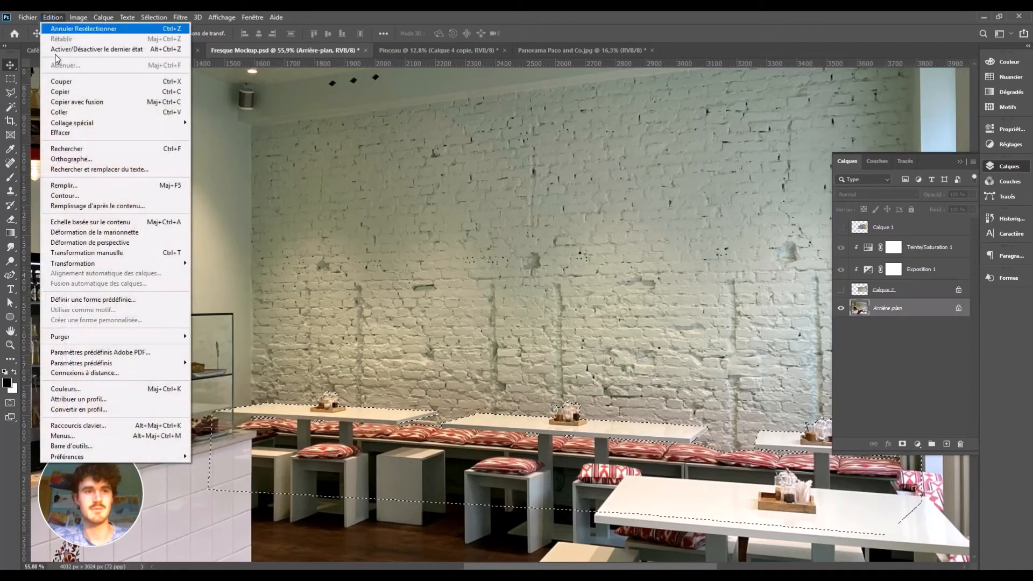
left_click(60, 100)
left_click(919, 229)
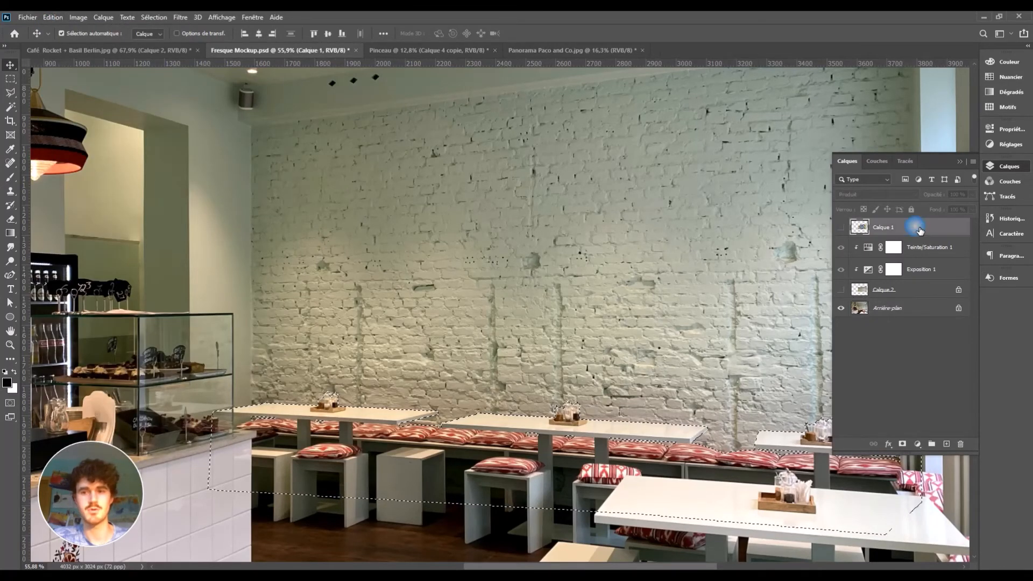
left_click(53, 17)
mouse_move(73, 124)
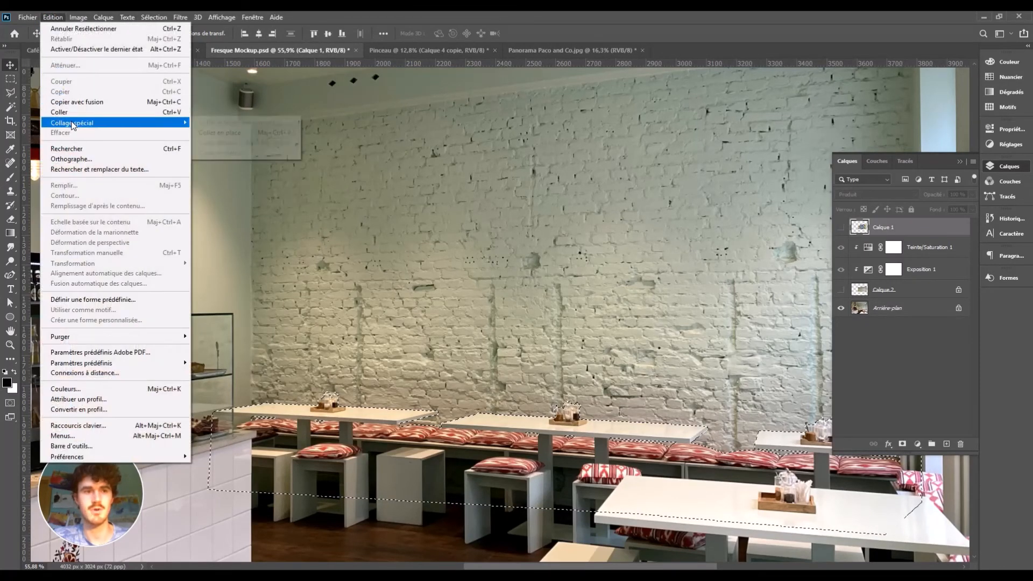
left_click(208, 135)
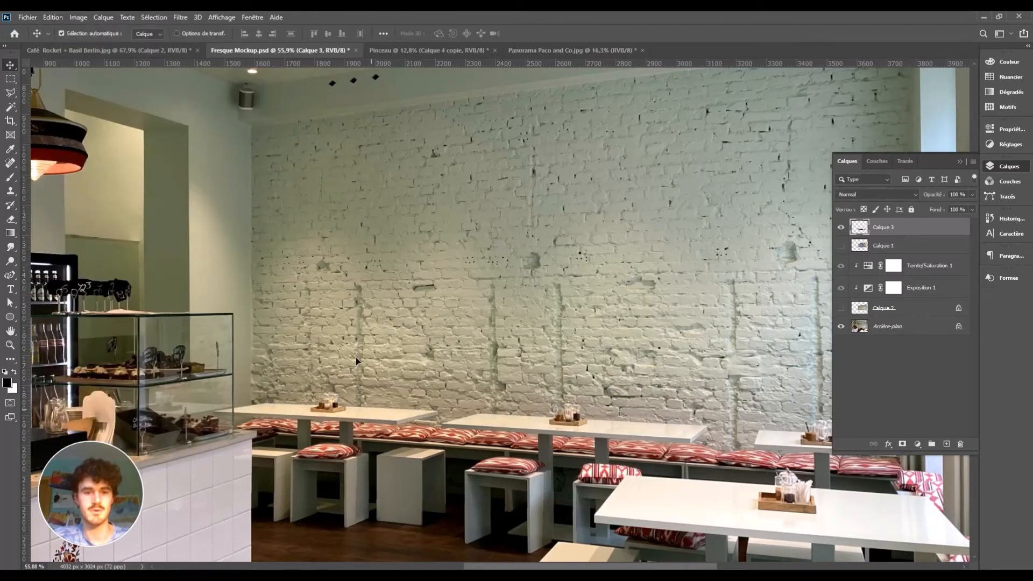
mouse_move(384, 424)
left_mouse_down()
mouse_move(388, 360)
mouse_move(348, 408)
mouse_move(369, 429)
mouse_move(379, 423)
left_mouse_up()
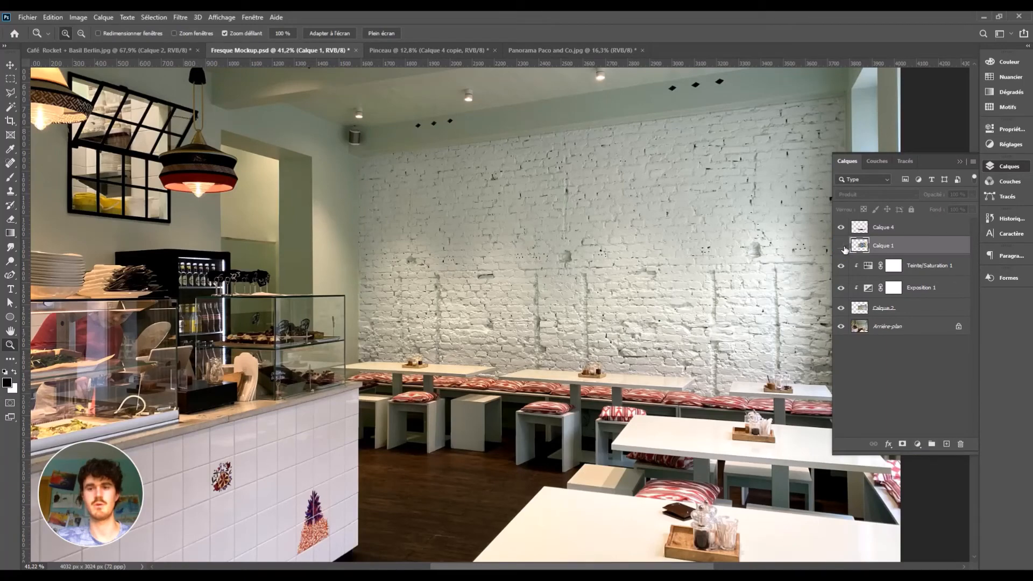
Show the illustration layer Calque 1 and examine the mural's brick texture and its edges behind the tables
left_click(842, 246)
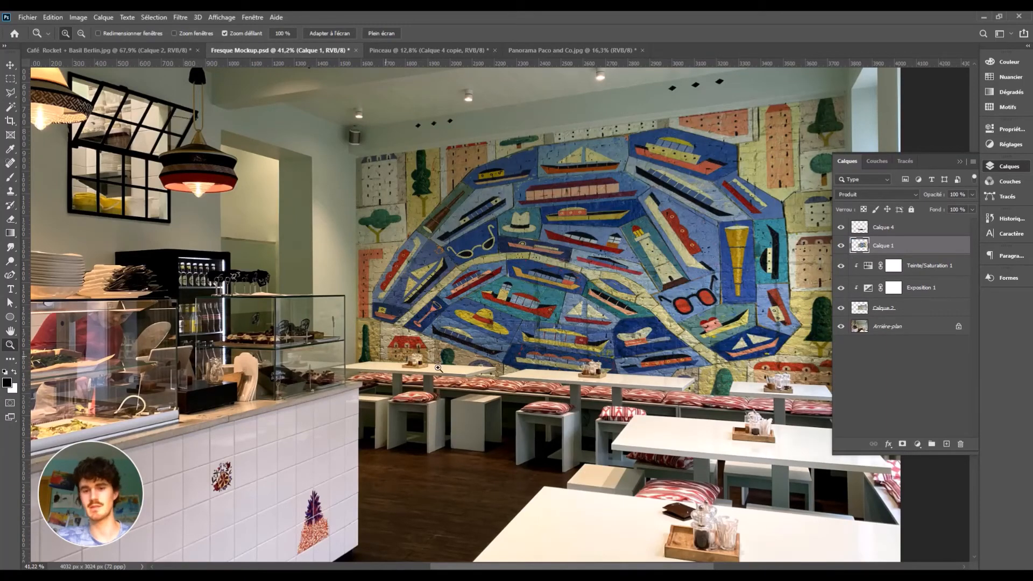
mouse_move(585, 385)
left_mouse_down()
mouse_move(774, 387)
mouse_move(581, 386)
left_mouse_up()
left_click_drag(601, 338, 744, 342)
left_click_drag(660, 340, 589, 345)
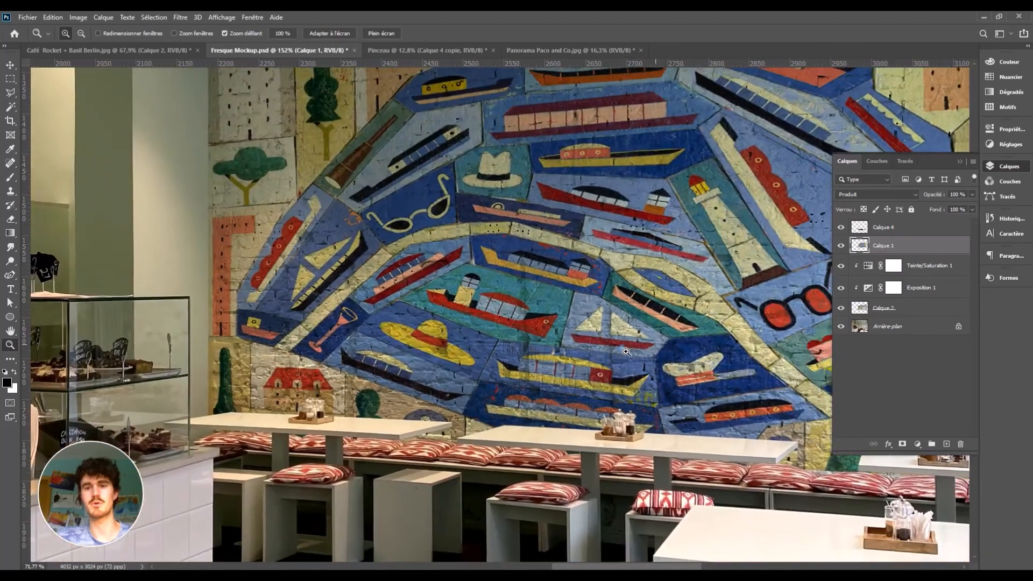
scroll(673, 356, "up", 2)
scroll(673, 356, "up", 2)
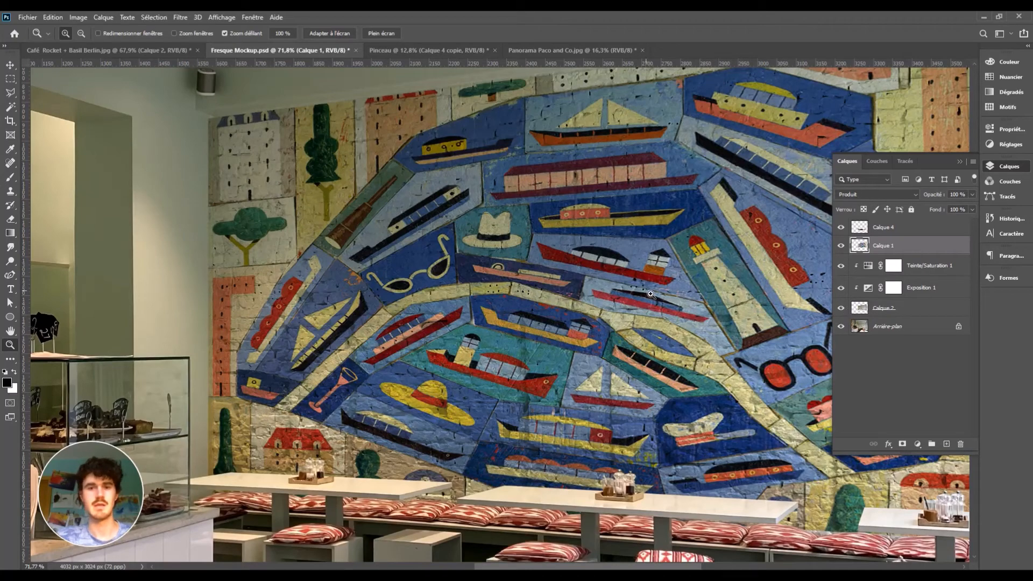
left_click_drag(647, 291, 626, 292)
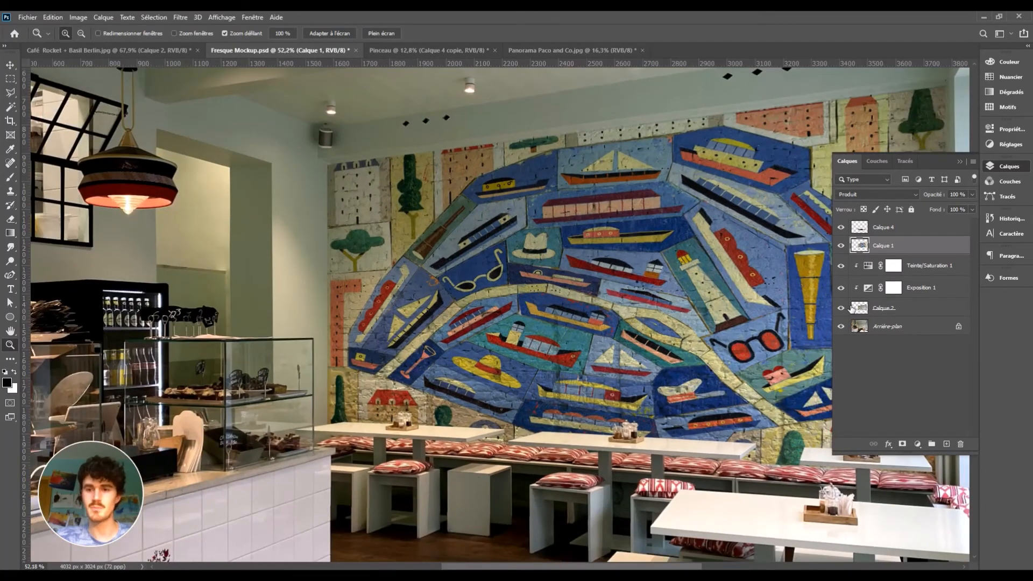
Hide Calque 1 and lock the transparent pixels of the wall layer Calque 2
left_click(841, 245)
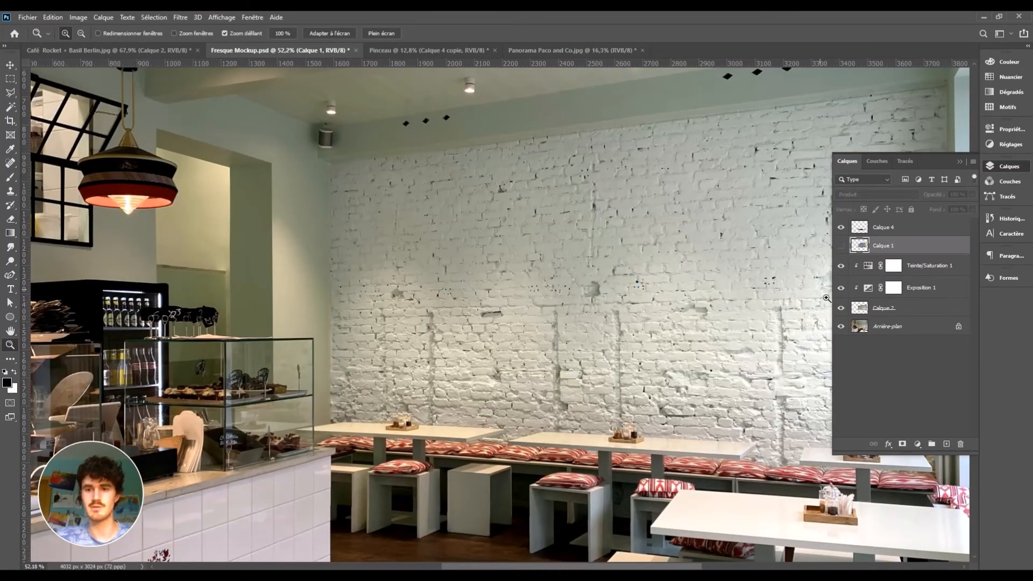
left_click(865, 312)
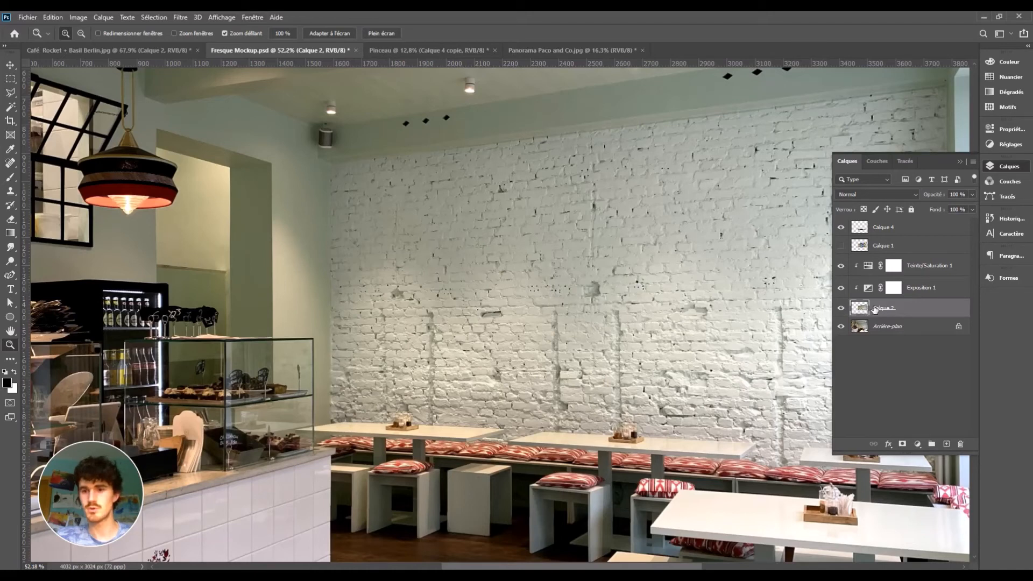
left_click(841, 307)
left_click(841, 308)
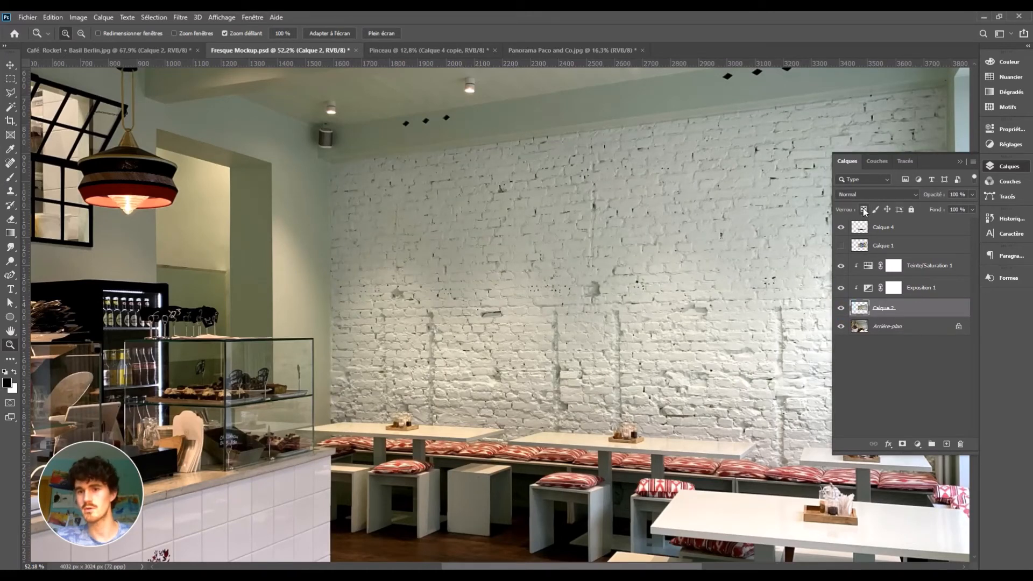
left_click(864, 211)
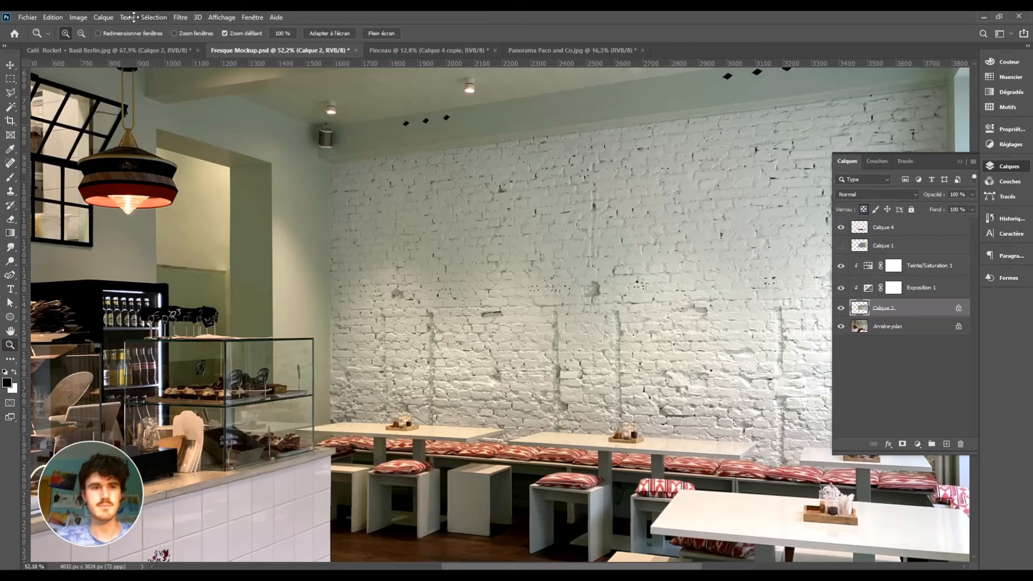
Smooth the bricks on Calque 2 with a Surface Blur of radius 100 pixels and threshold 255 levels
left_click(181, 18)
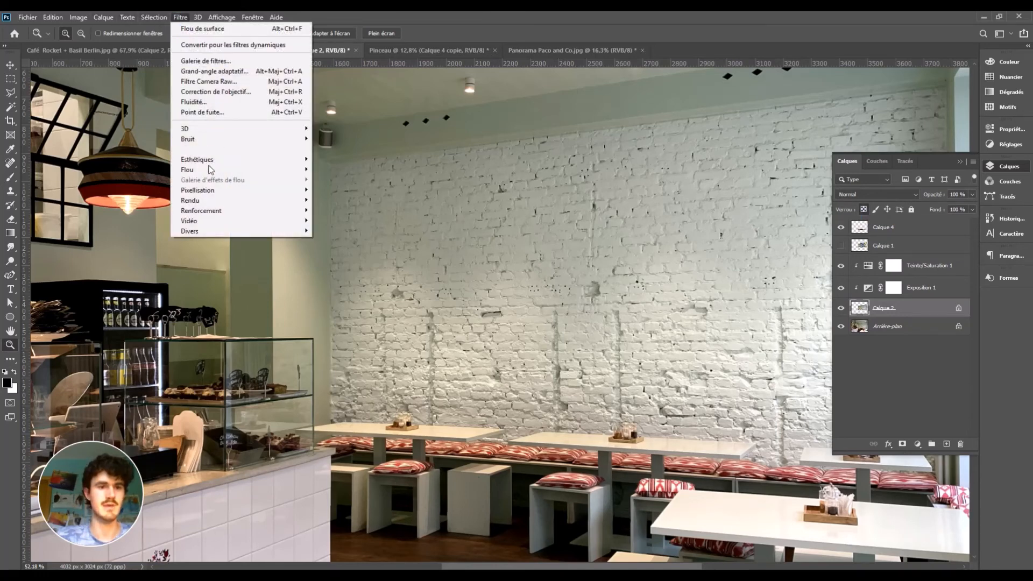
mouse_move(210, 169)
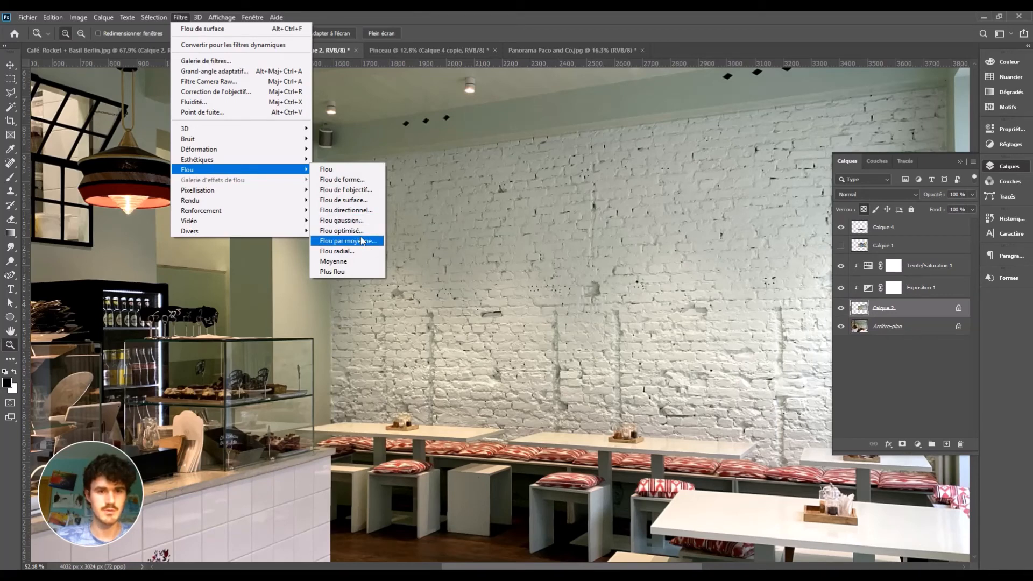
left_click(343, 200)
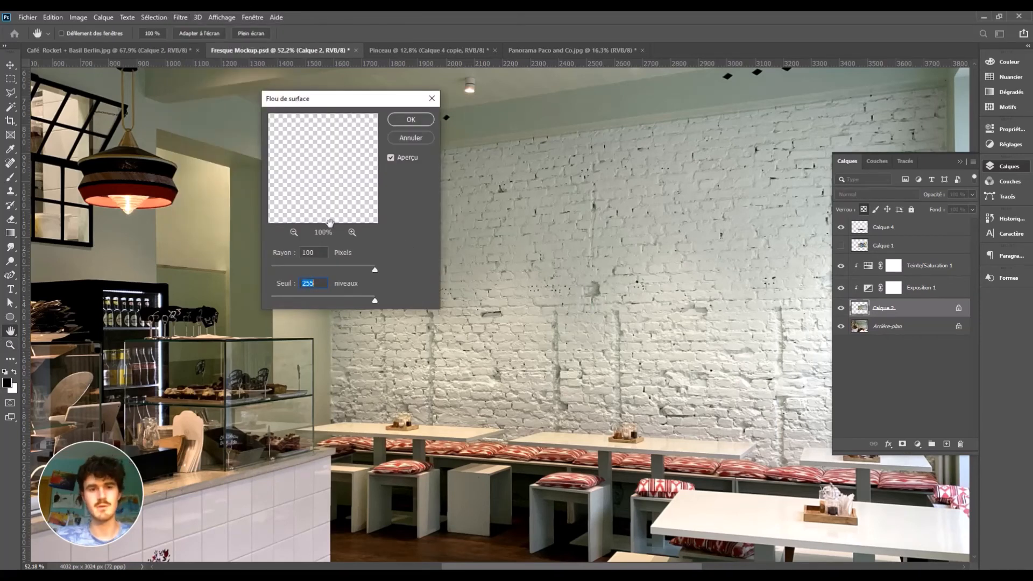
left_click(408, 123)
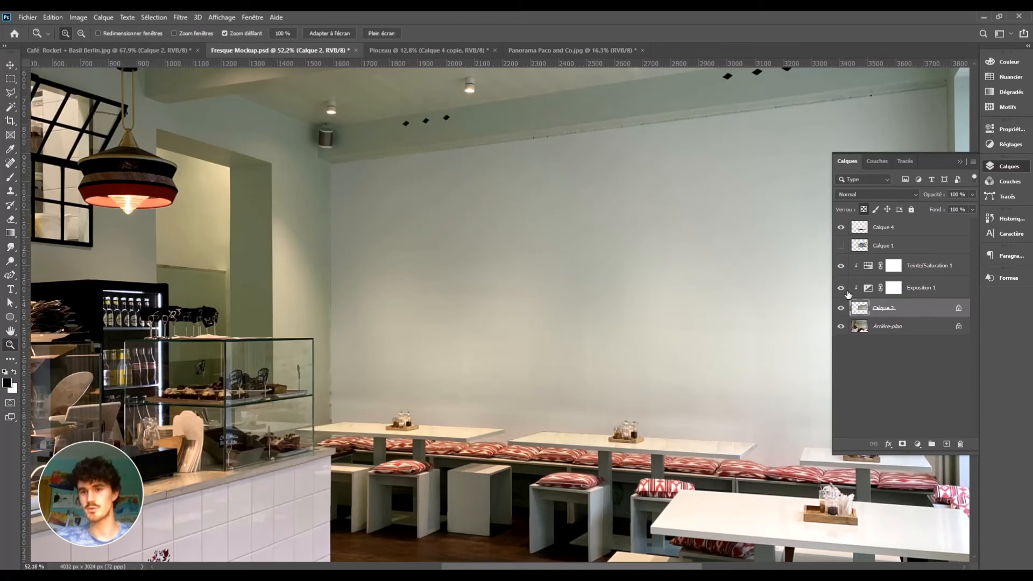
Compare the smoothed wall with and without the illustration, leaving Calque 1 shown
left_click(842, 246)
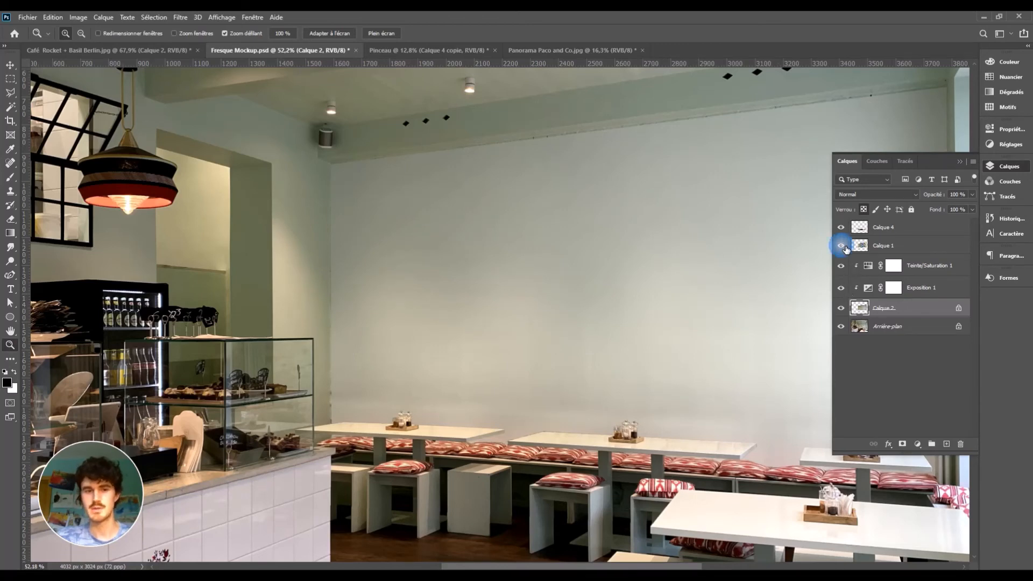
left_click(841, 246)
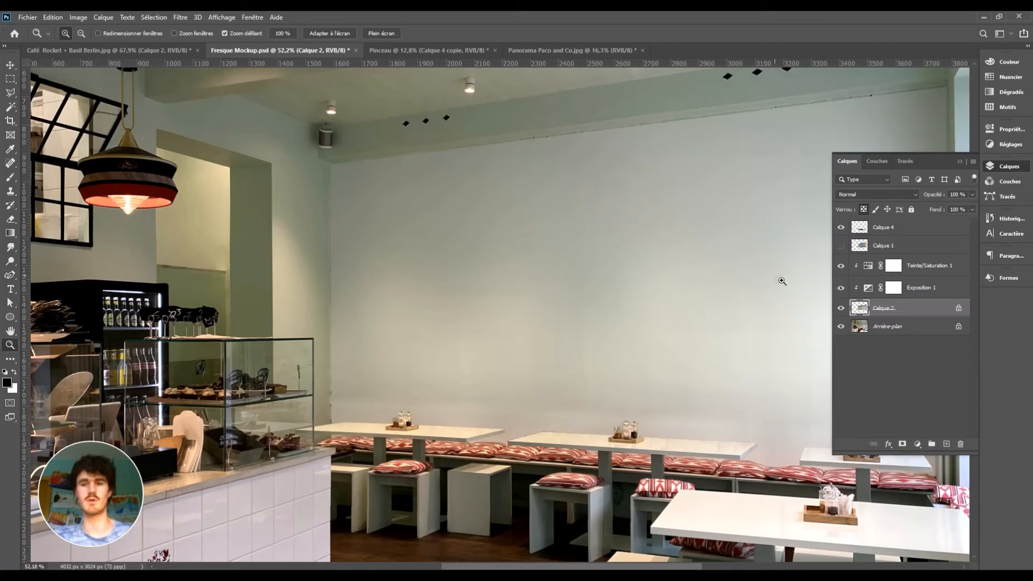
left_click(842, 246)
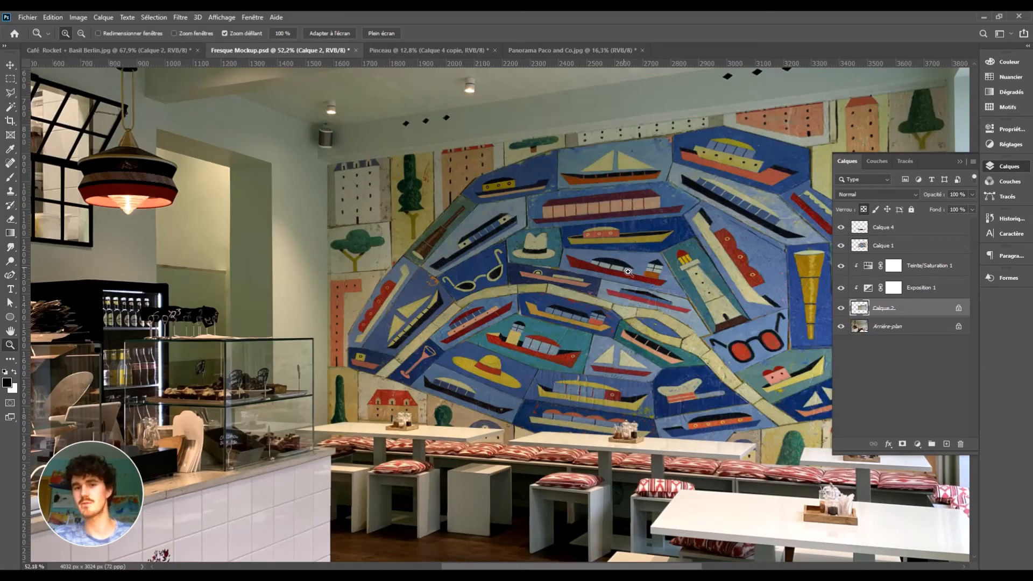
mouse_move(628, 273)
left_mouse_down()
mouse_move(694, 269)
mouse_move(626, 269)
left_mouse_up()
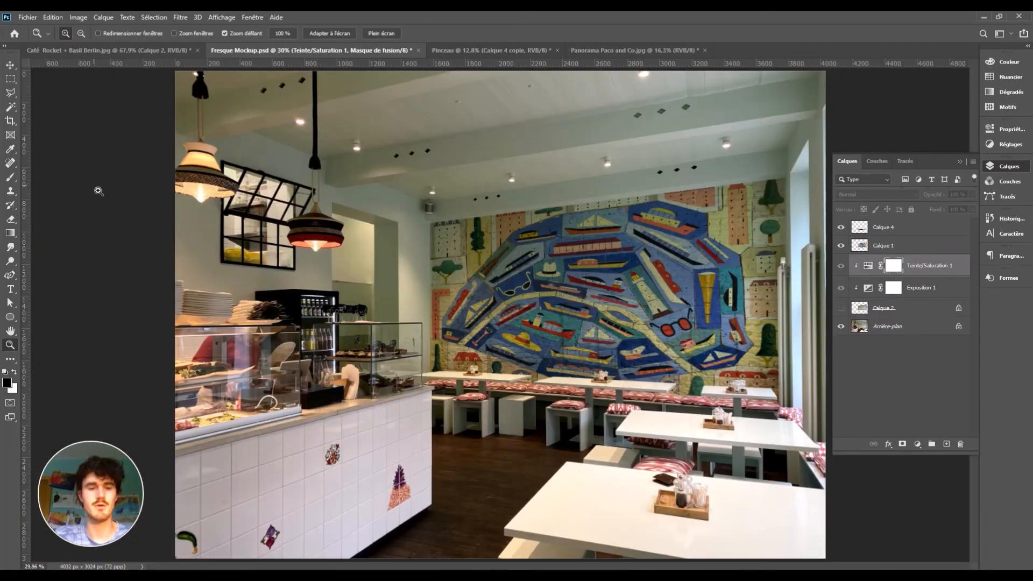
left_click(28, 19)
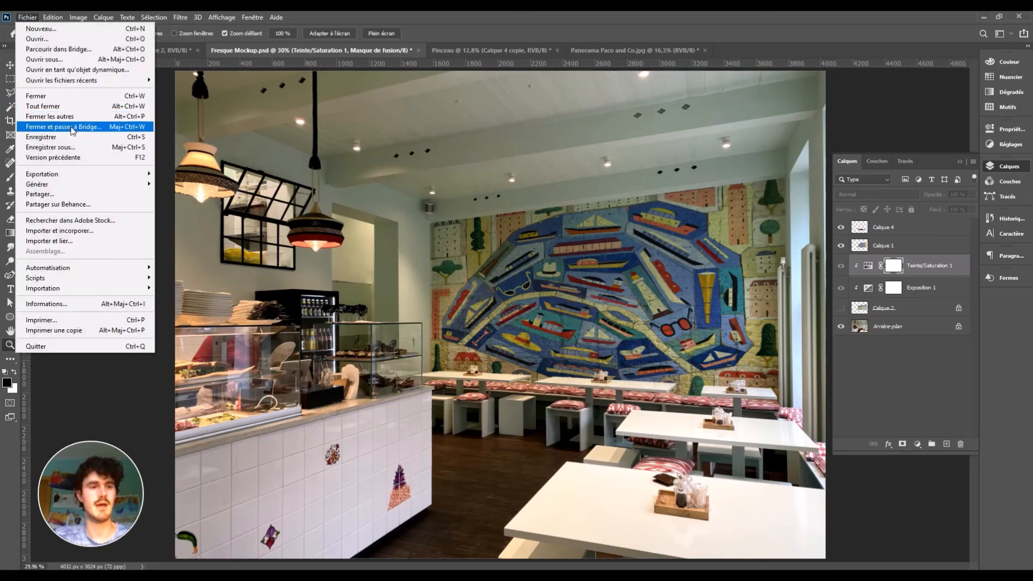
left_click(69, 149)
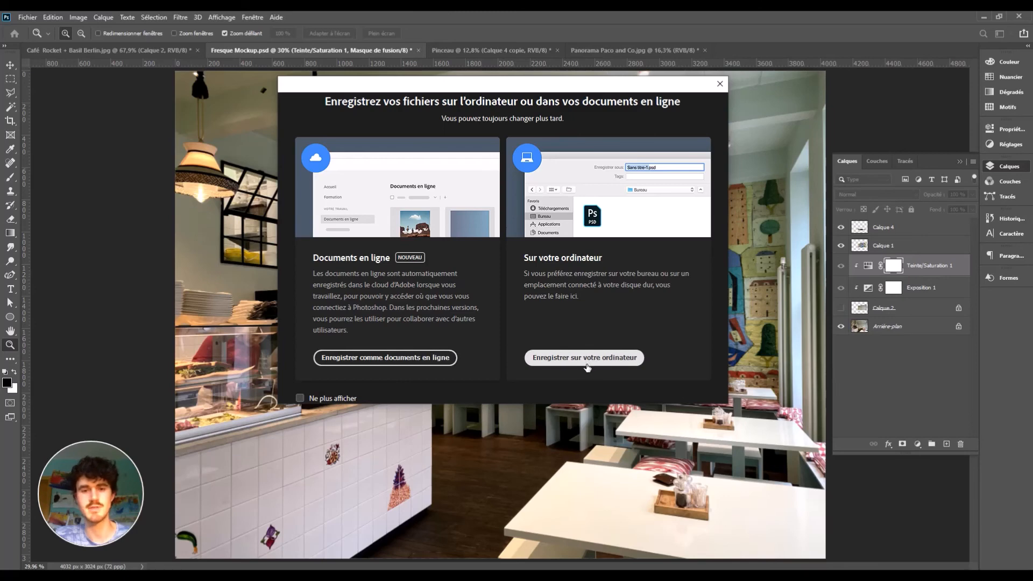
left_click(720, 83)
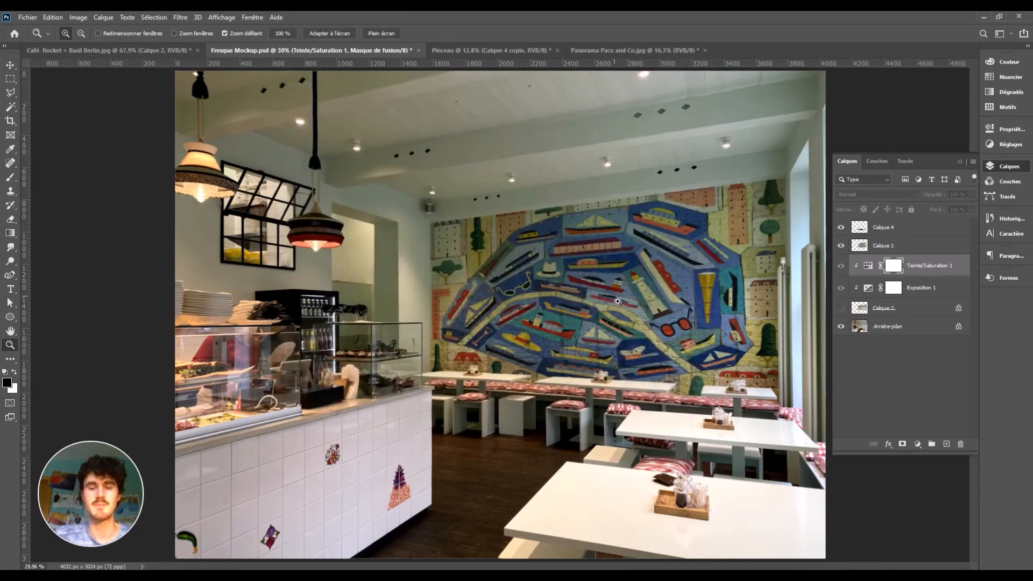